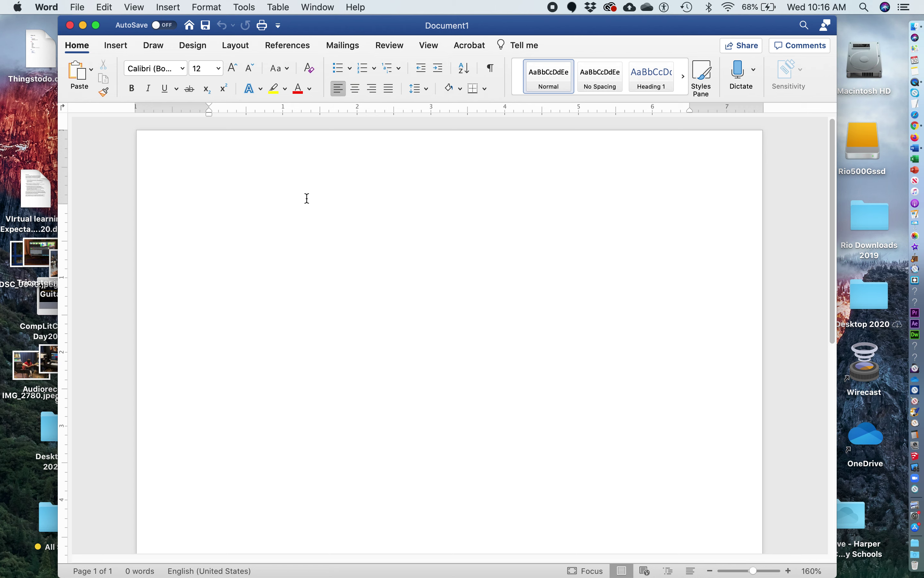
- Draw a nearly horizontal straight line about 2.24" long near the top of the page, then adjust its end to about 2.17" wide
click(155, 46)
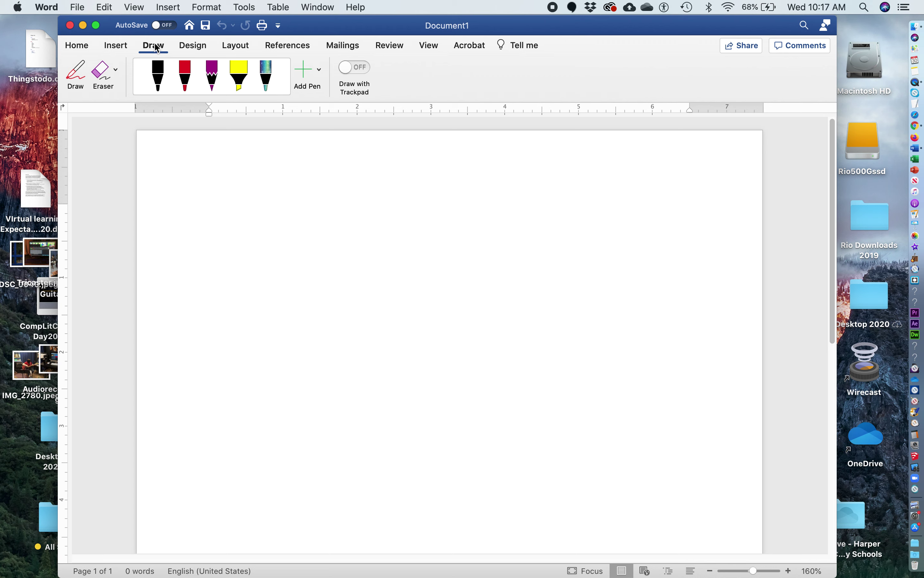
click(115, 49)
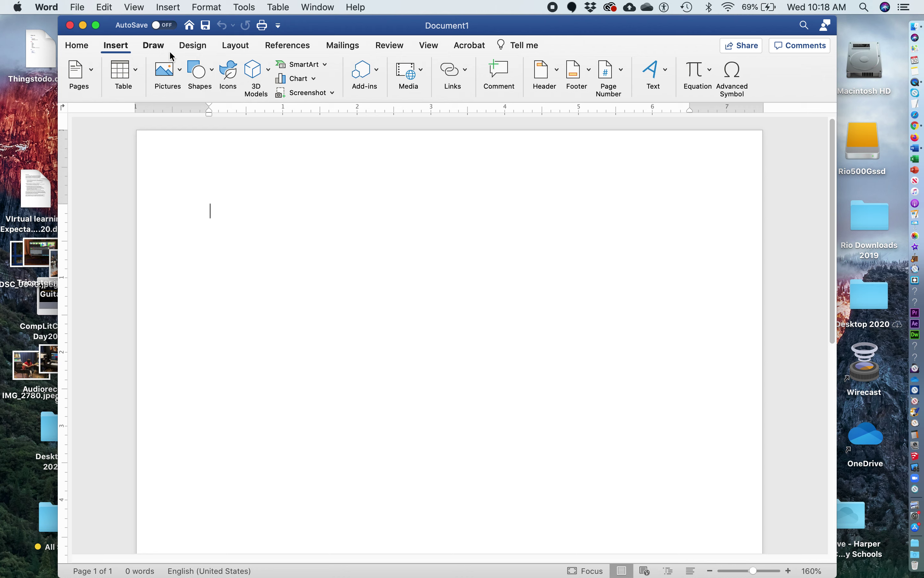
click(210, 70)
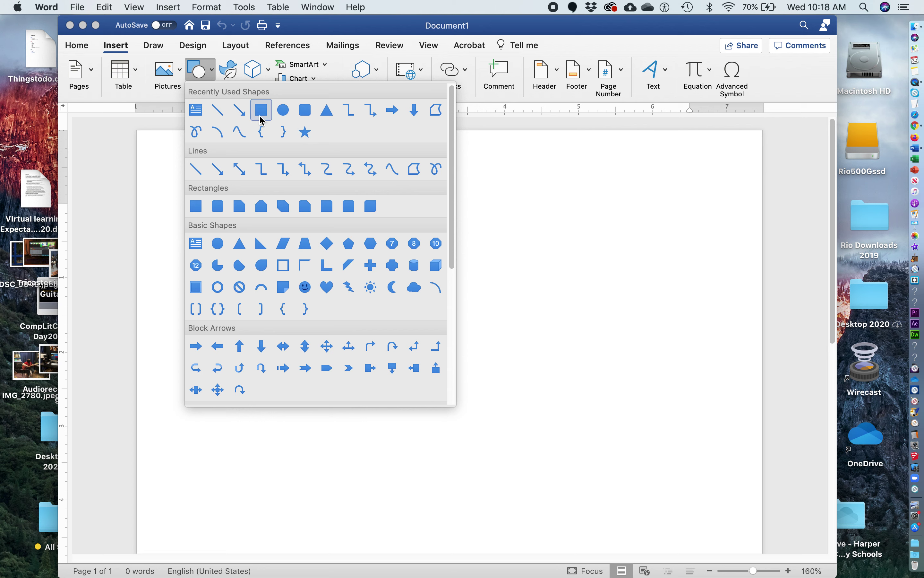
click(196, 169)
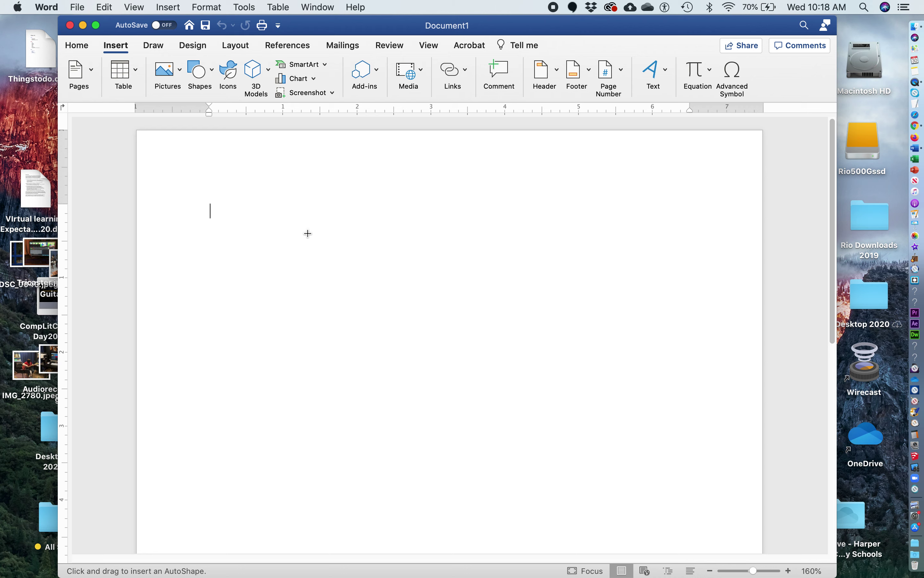
drag(236, 213, 402, 212)
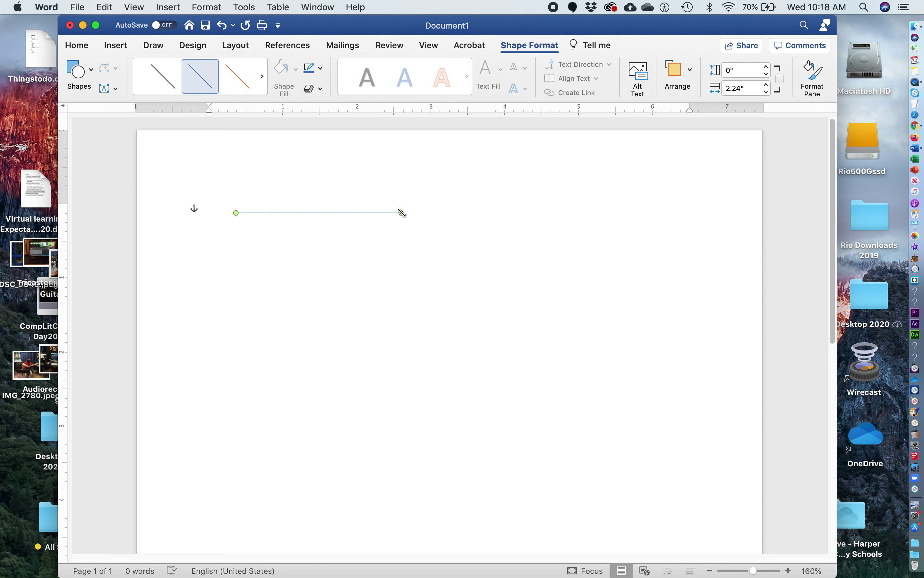
mouse_move(401, 212)
mouse_down()
mouse_move(331, 211)
mouse_move(406, 219)
mouse_move(392, 346)
mouse_move(405, 282)
mouse_move(406, 214)
mouse_move(395, 269)
mouse_move(395, 202)
mouse_move(396, 212)
mouse_up()
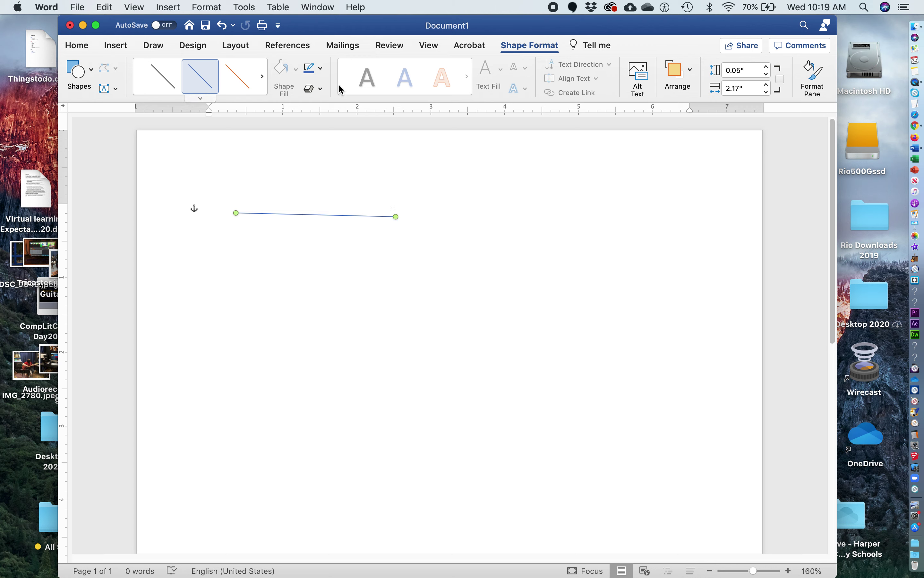
- Set the straight line's outline color to the standard dark red and its weight to 4½ pt
click(321, 70)
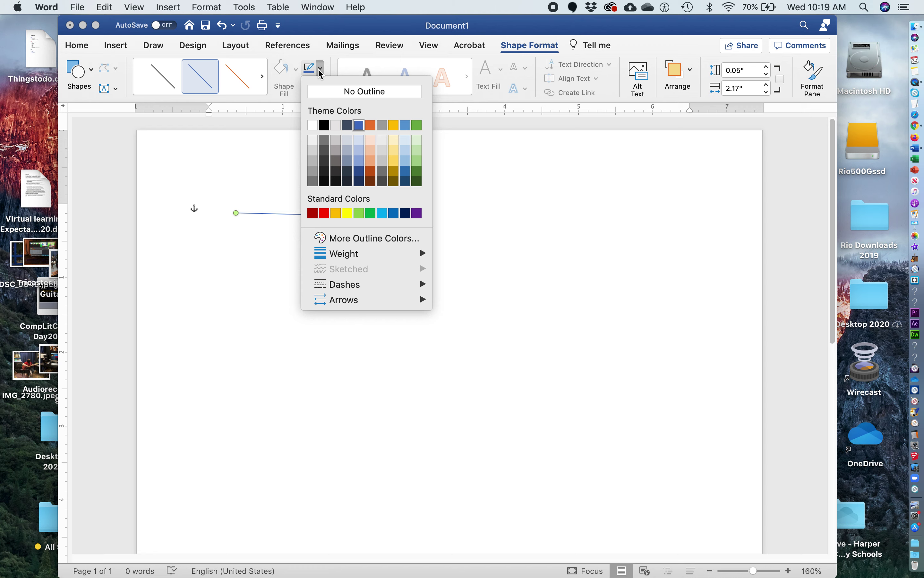
click(314, 214)
click(321, 68)
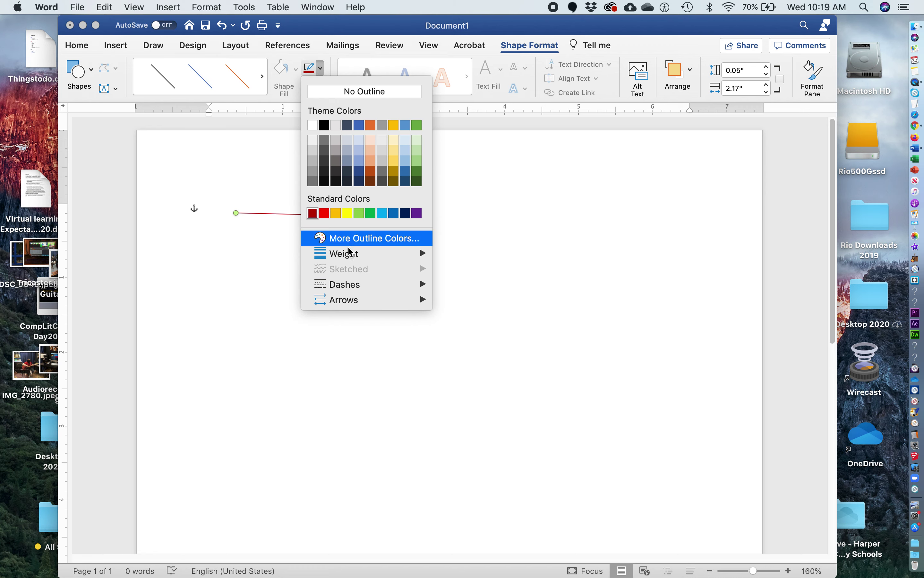
mouse_move(351, 254)
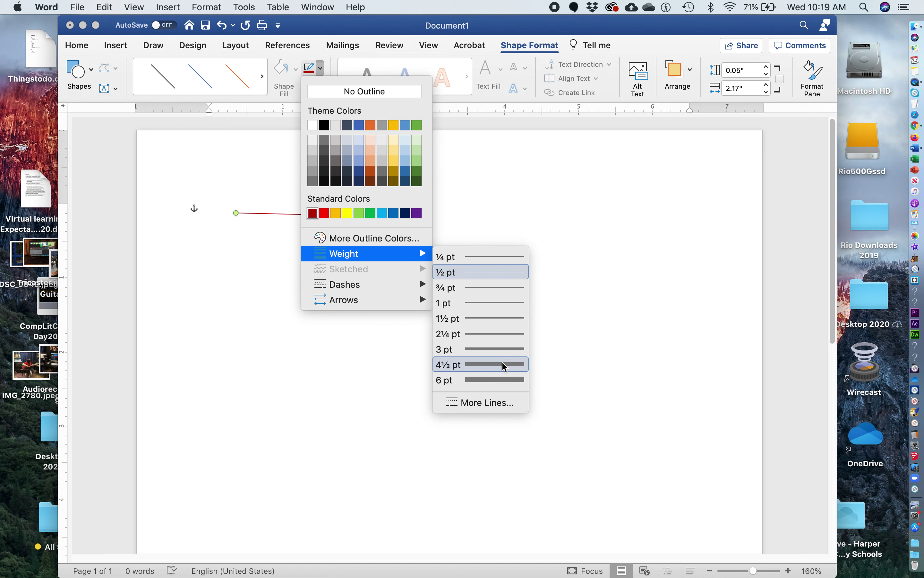
click(506, 366)
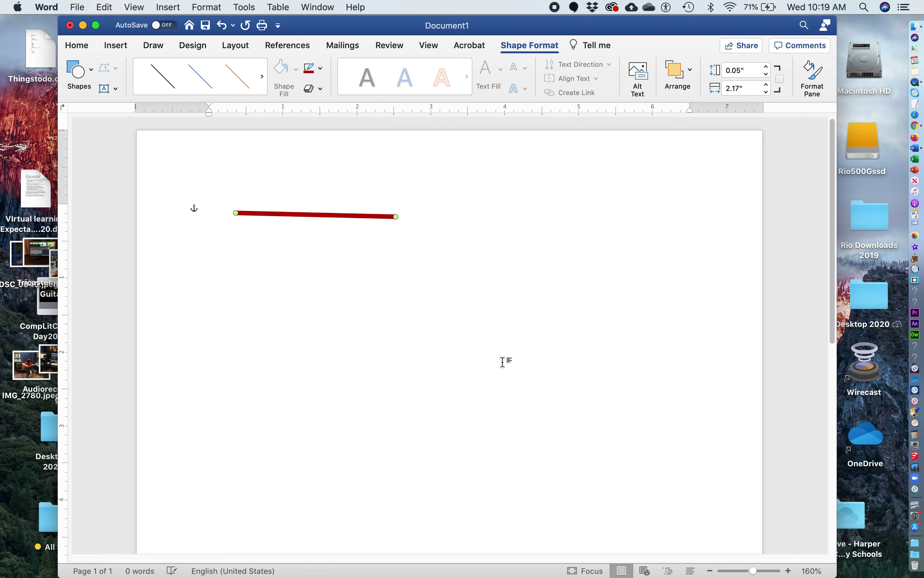
click(322, 71)
mouse_move(385, 283)
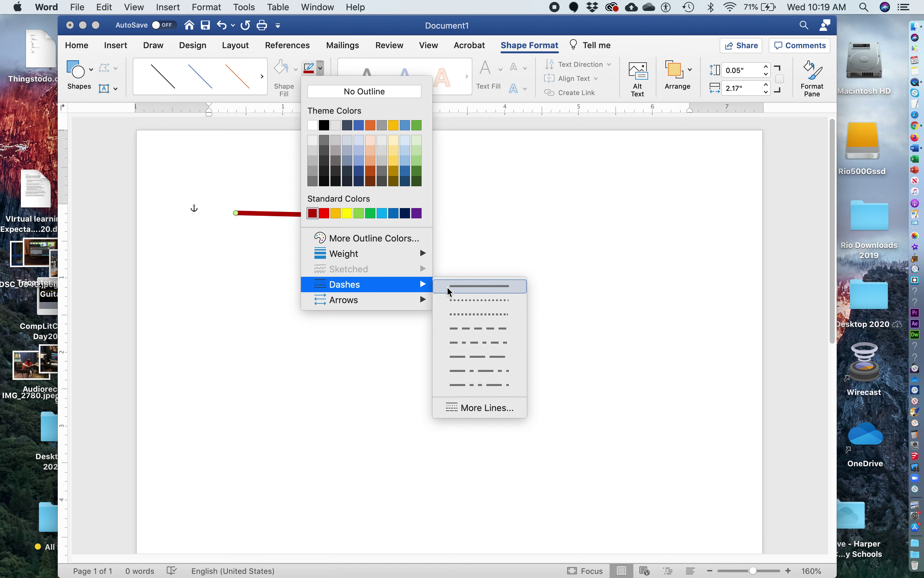
mouse_move(420, 305)
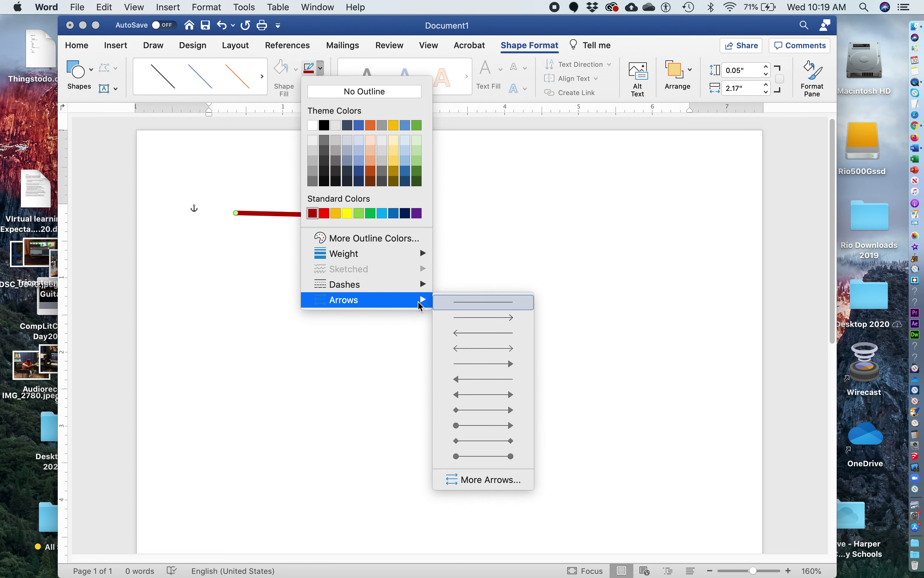
click(537, 212)
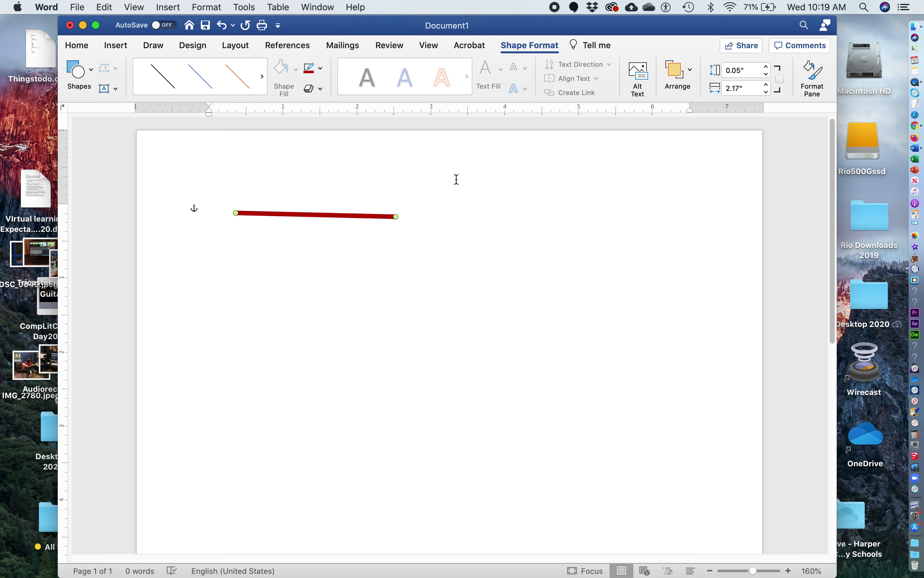
- Draw a closed freeform shape about 1.81" high and 4.13" wide below the red line, combining wavy and straight edges
click(475, 225)
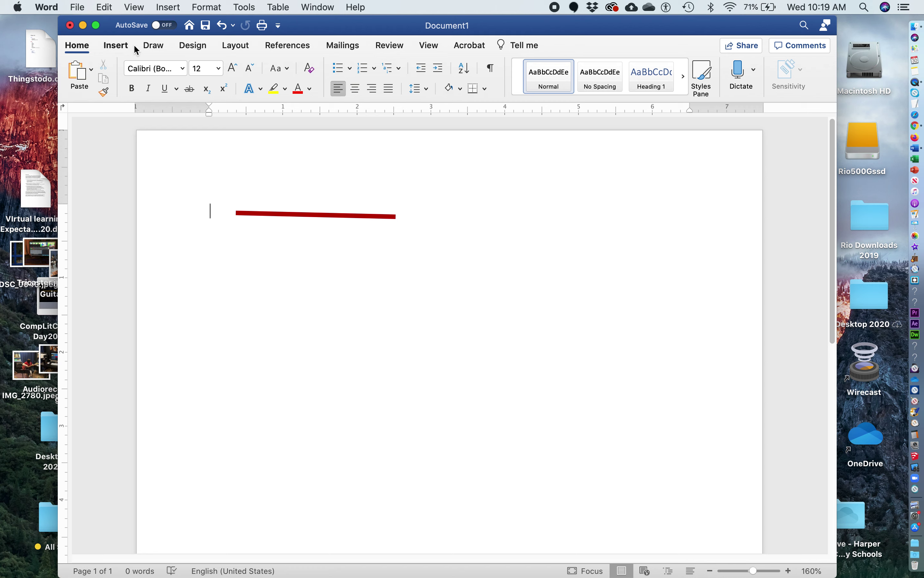
click(117, 46)
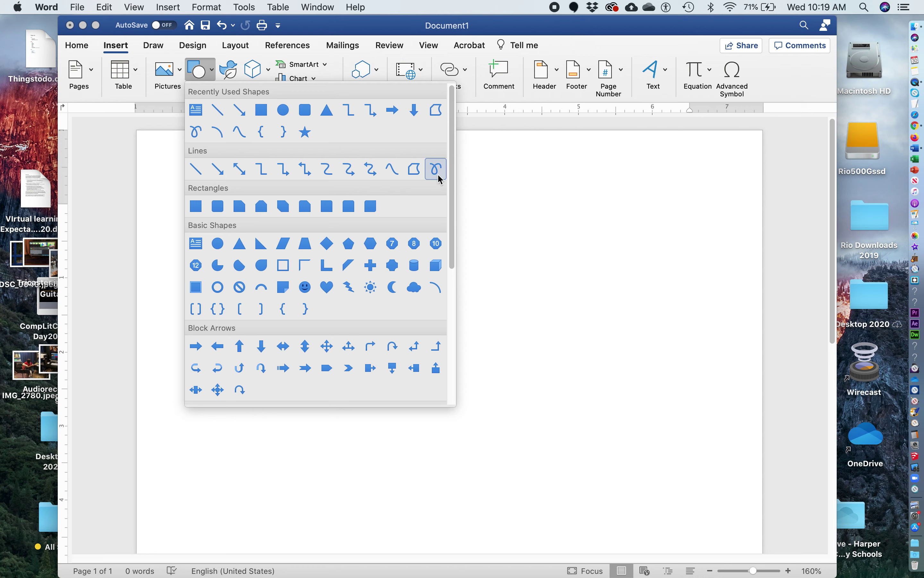
click(416, 172)
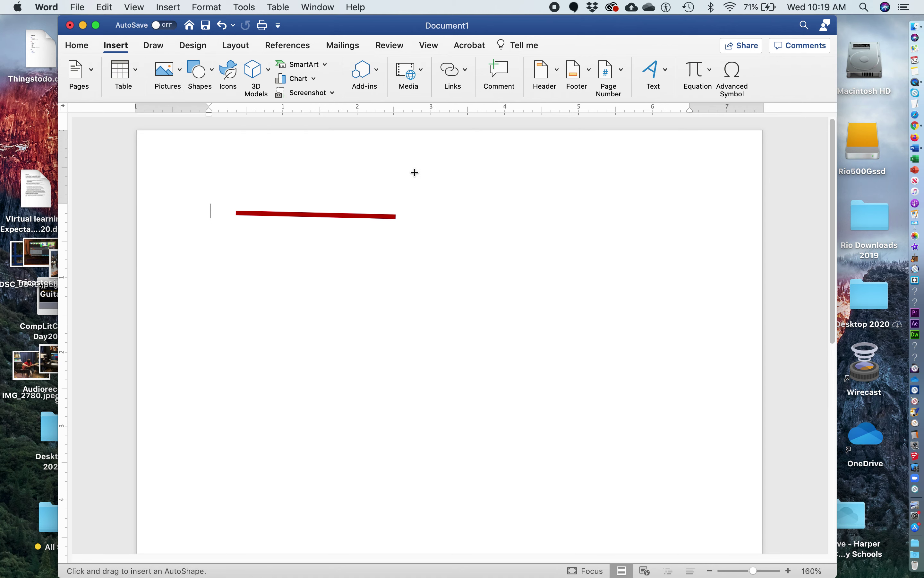
mouse_move(276, 271)
mouse_down()
mouse_move(317, 261)
mouse_move(341, 292)
mouse_move(330, 336)
mouse_move(389, 328)
mouse_move(444, 290)
mouse_up()
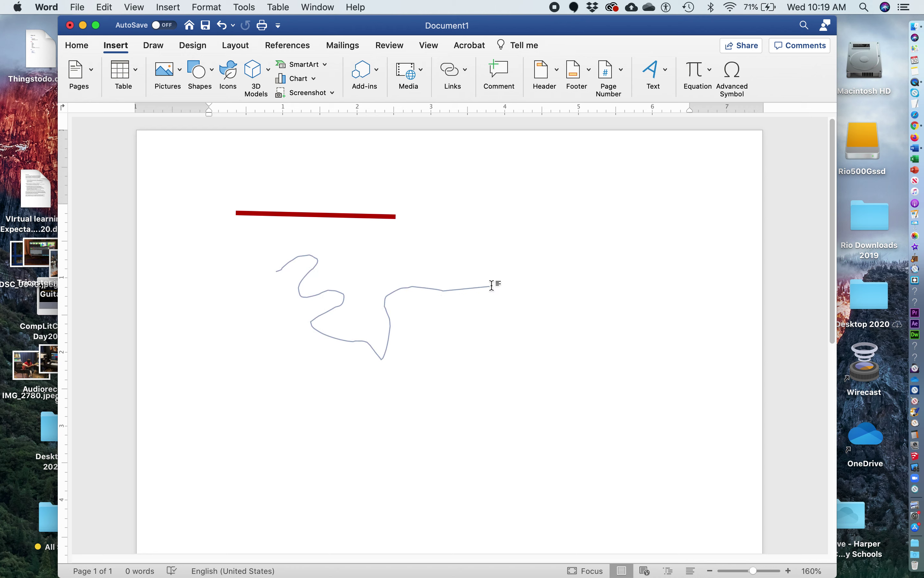
click(515, 258)
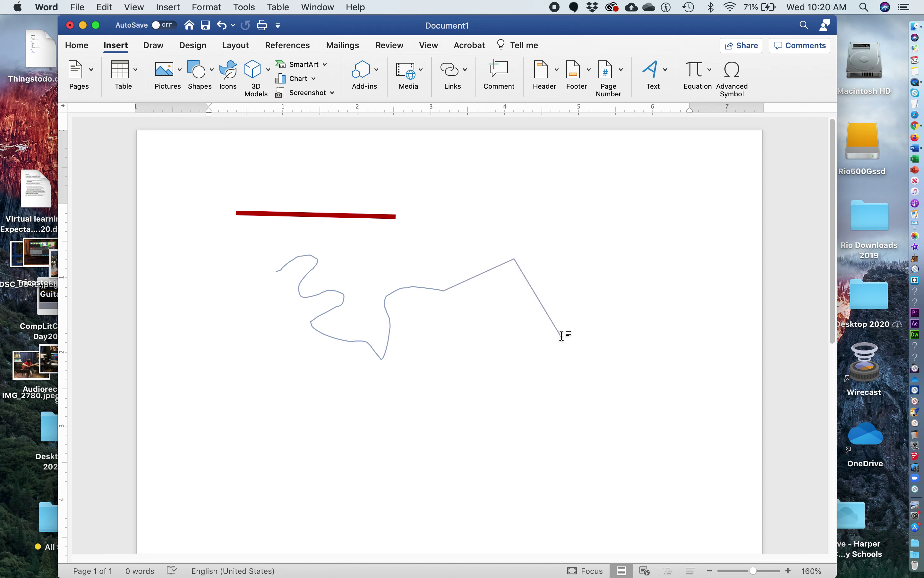
click(561, 336)
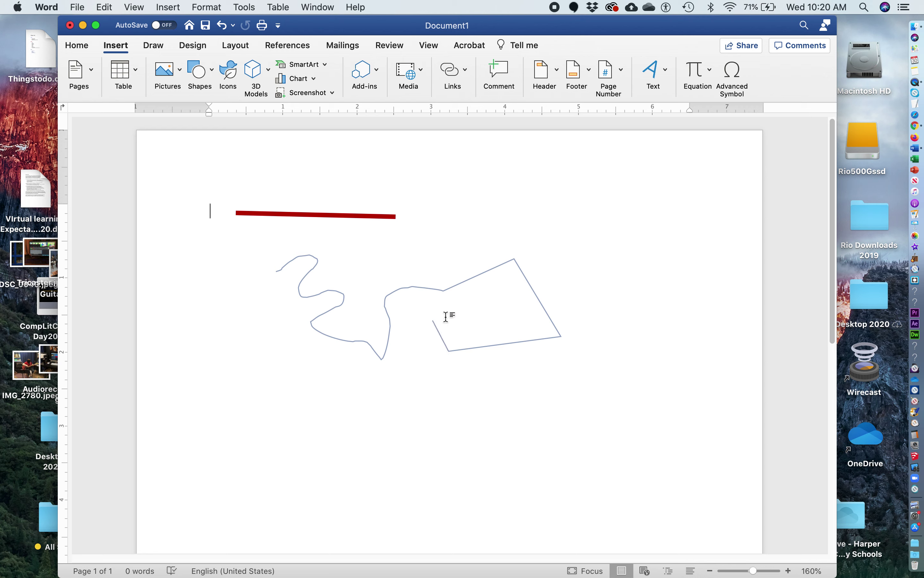
click(448, 350)
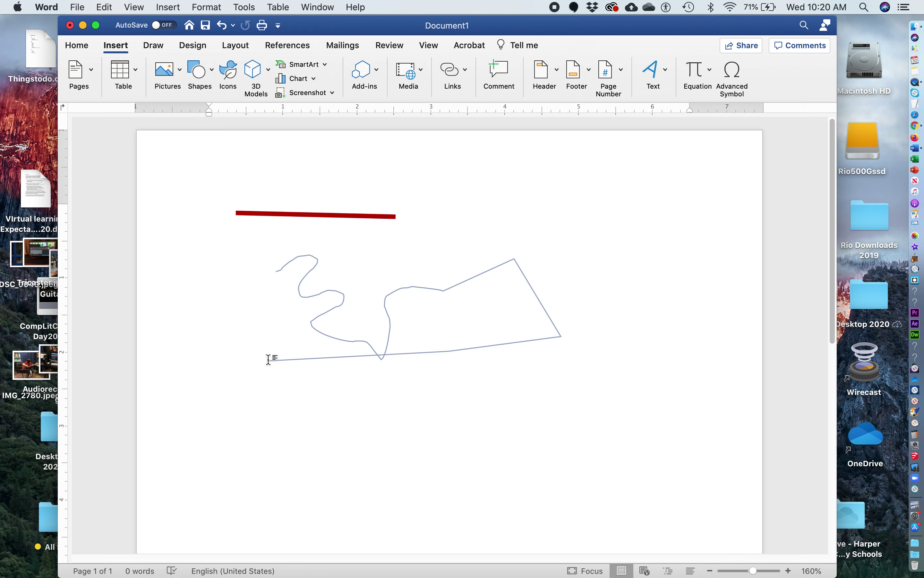
click(375, 387)
click(262, 366)
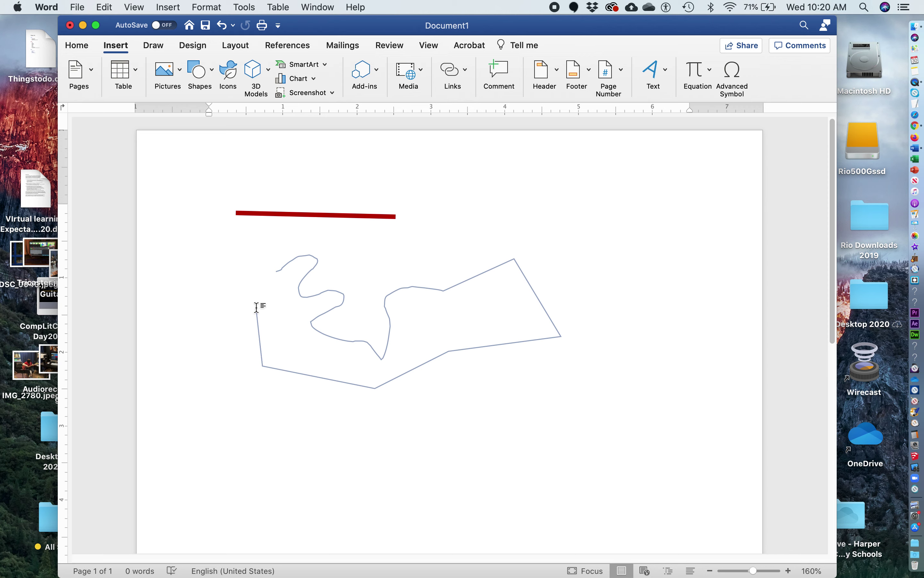
click(256, 308)
click(276, 271)
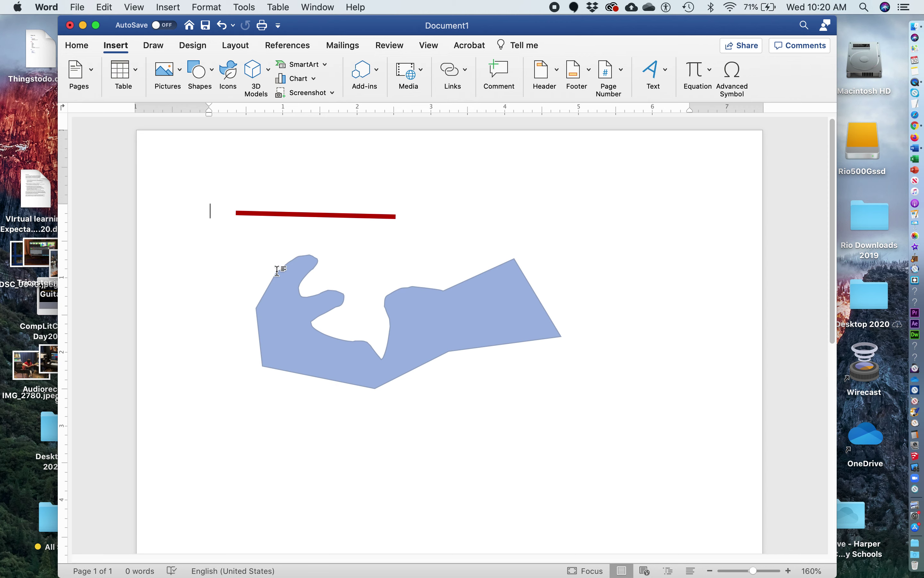
click(278, 270)
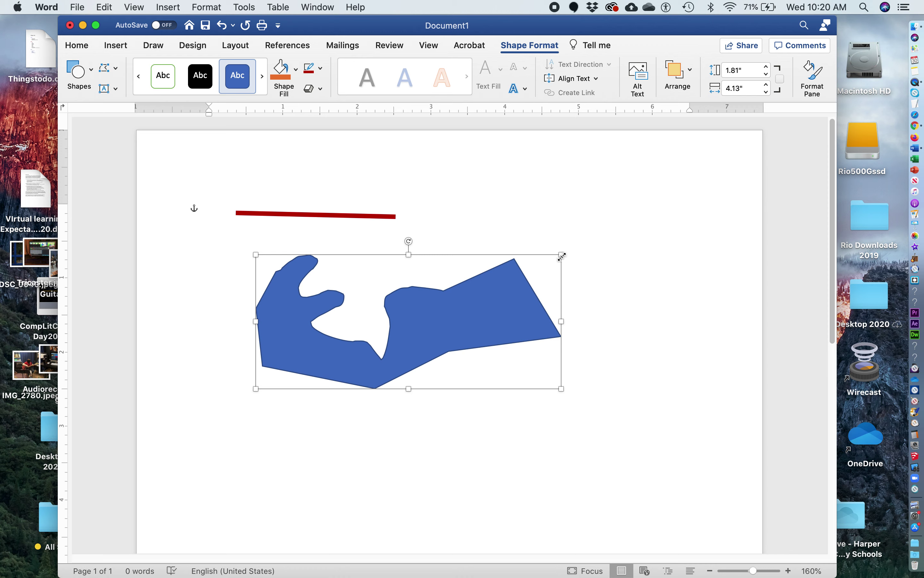
- Shrink the freeform shape to about 1.57" high and 3.83" wide, then deselect it
drag(562, 256, 538, 271)
mouse_move(397, 259)
mouse_down()
mouse_move(415, 264)
mouse_move(384, 264)
mouse_move(398, 262)
mouse_up()
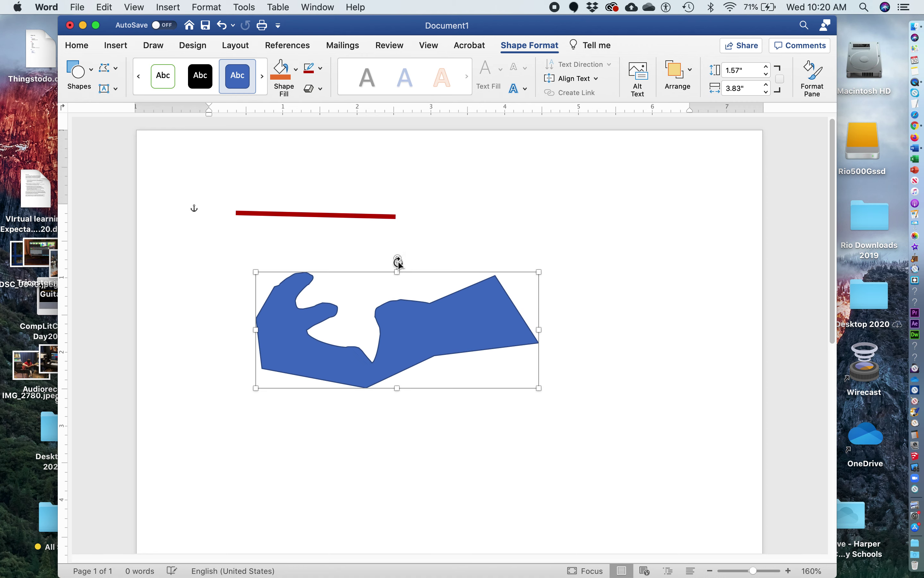
click(519, 234)
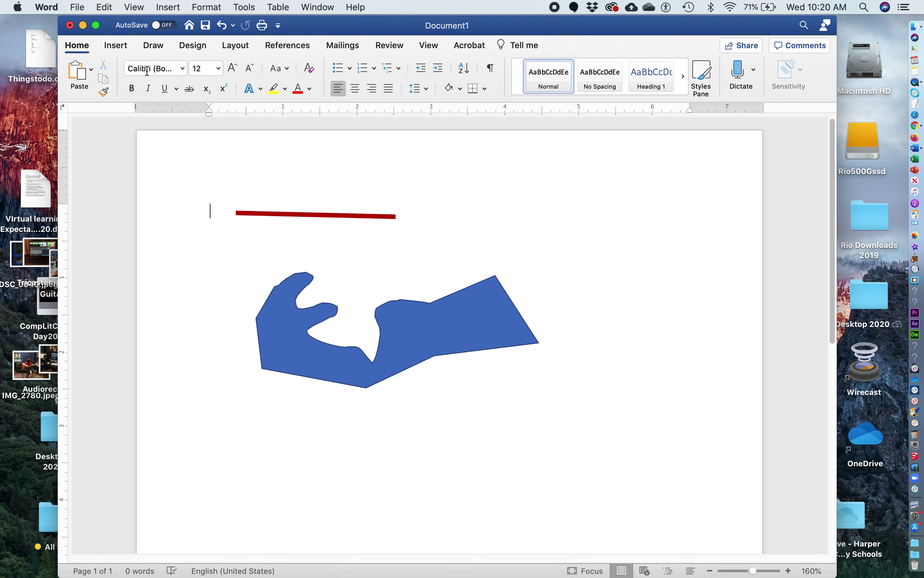
- Draw a rectangle about 1.48" high and 3.24" wide below the freeform shape and fill it with gray
click(115, 47)
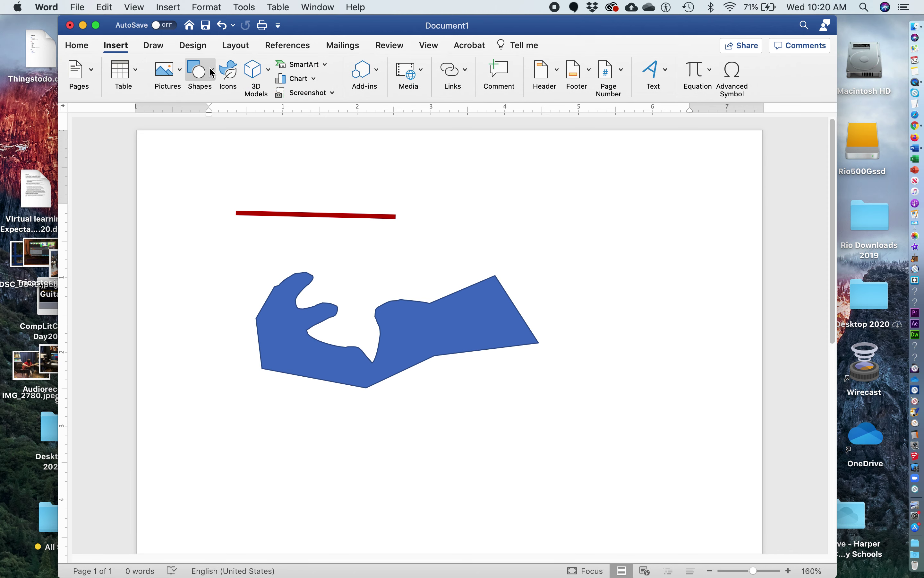
click(211, 70)
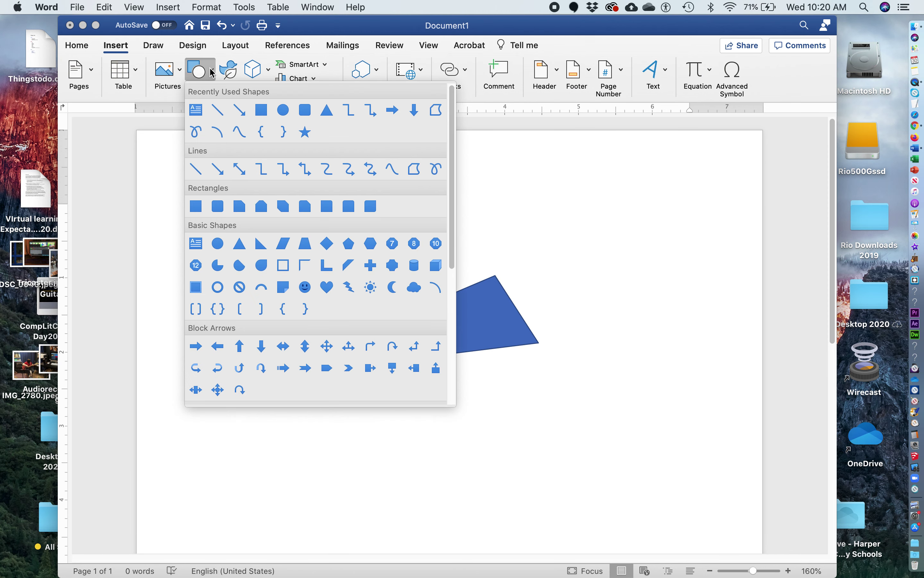
click(195, 208)
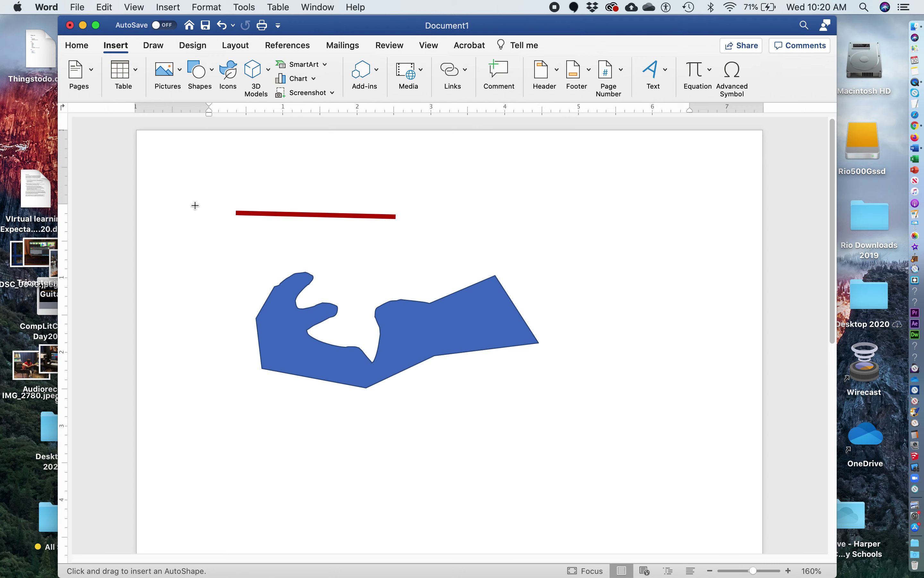
scroll(561, 308, down, 4)
drag(260, 361, 501, 470)
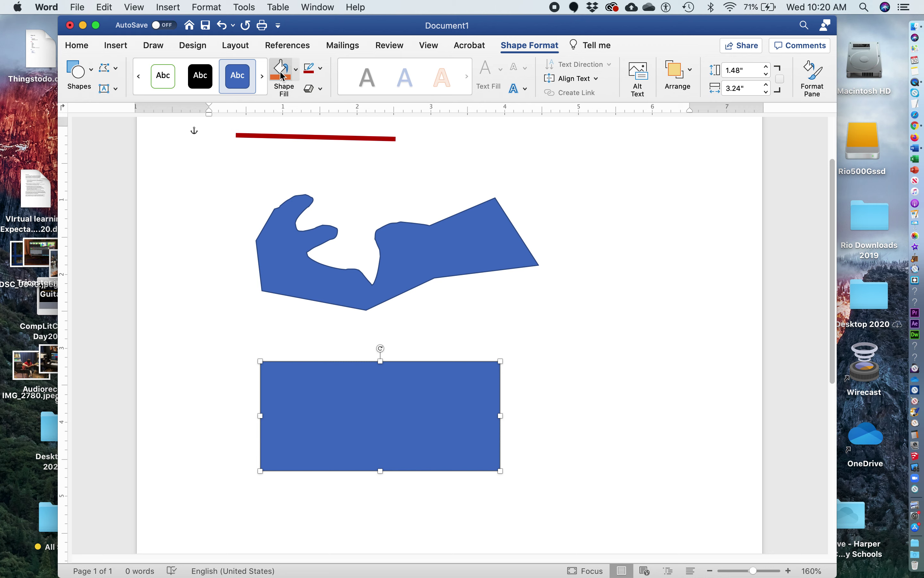
click(296, 72)
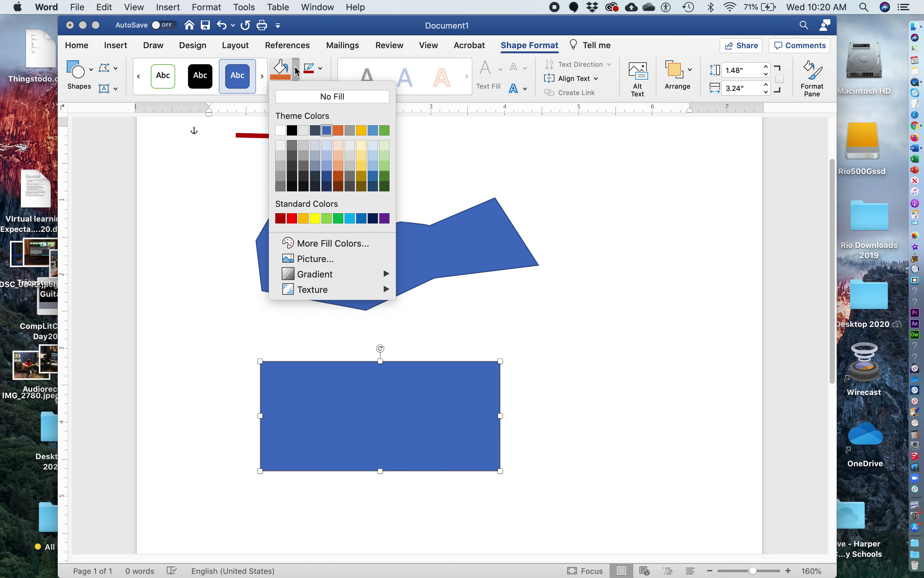
click(281, 166)
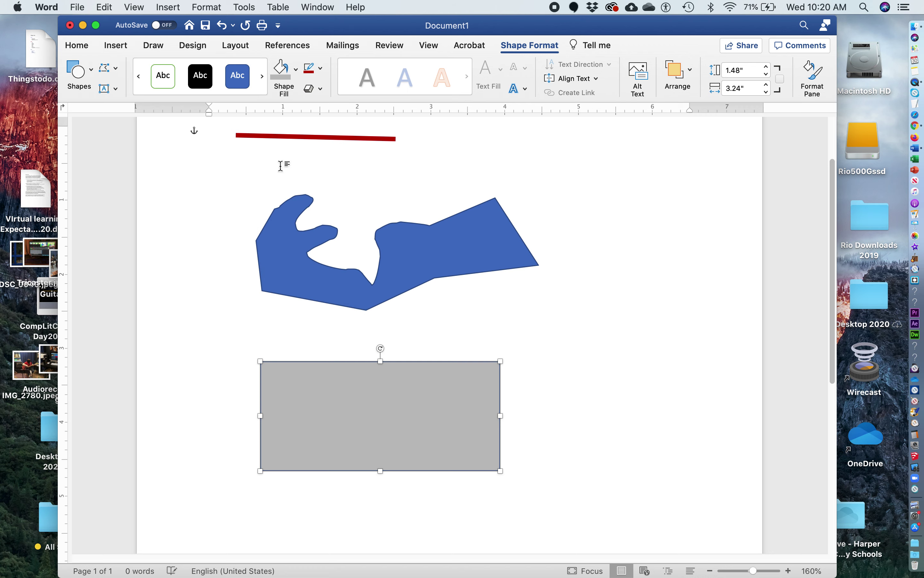
- Set the gray rectangle's outline to a custom blue-violet color from the pencil palette
click(320, 69)
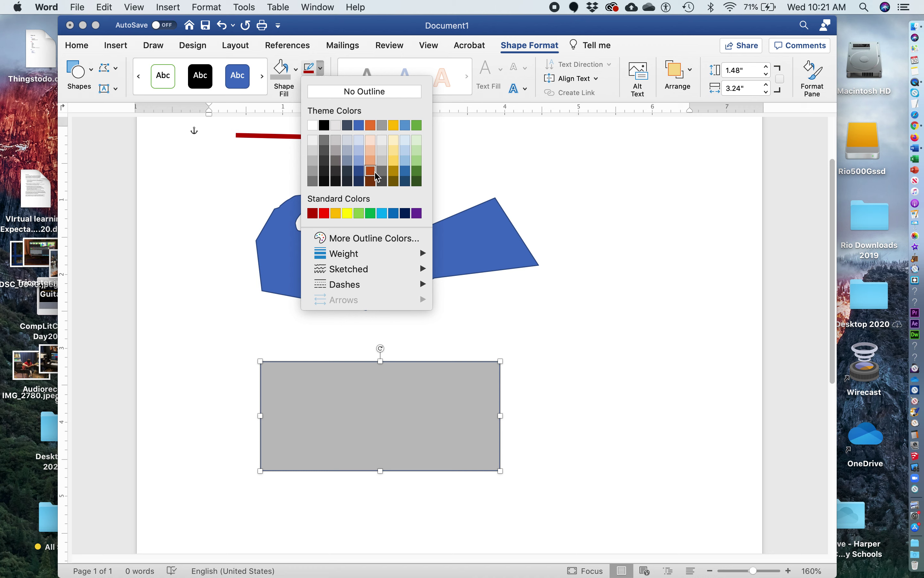
click(352, 239)
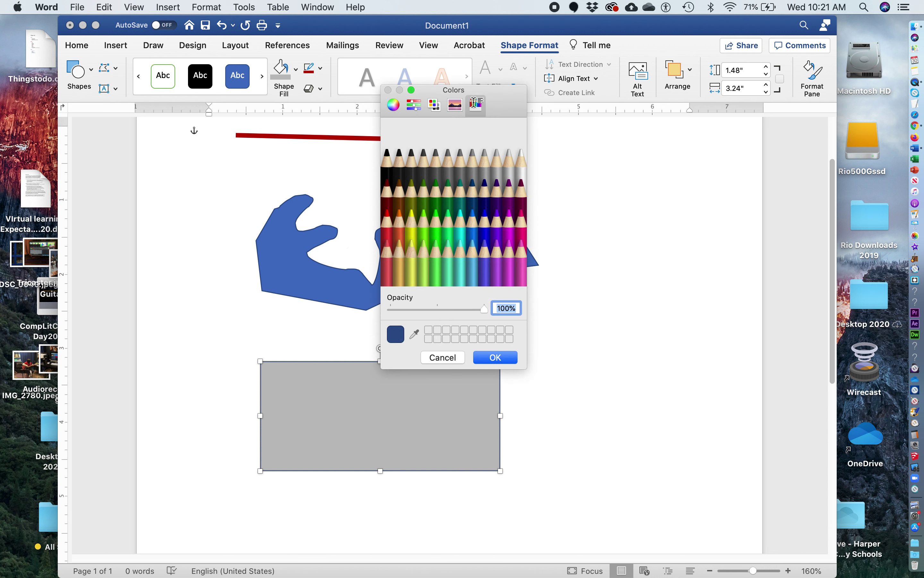
click(454, 107)
click(437, 108)
click(414, 106)
click(401, 109)
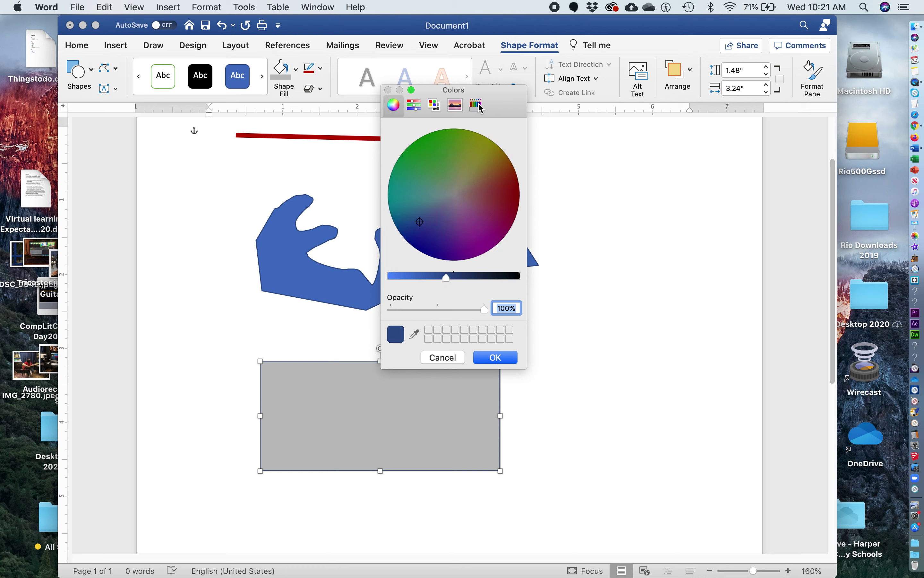
click(475, 105)
click(488, 226)
click(488, 357)
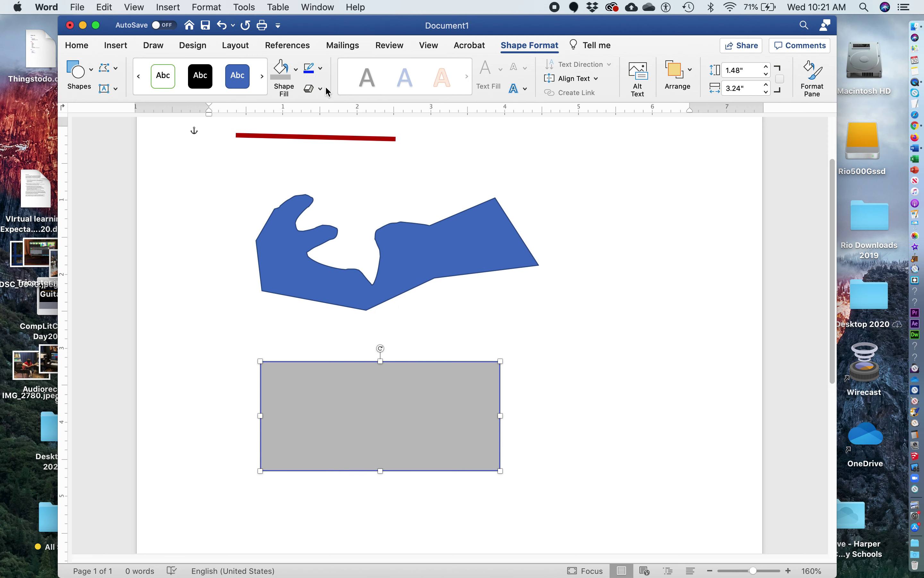
- Thicken the gray rectangle's blue outline to 4½ pt, then deselect the rectangle
click(321, 69)
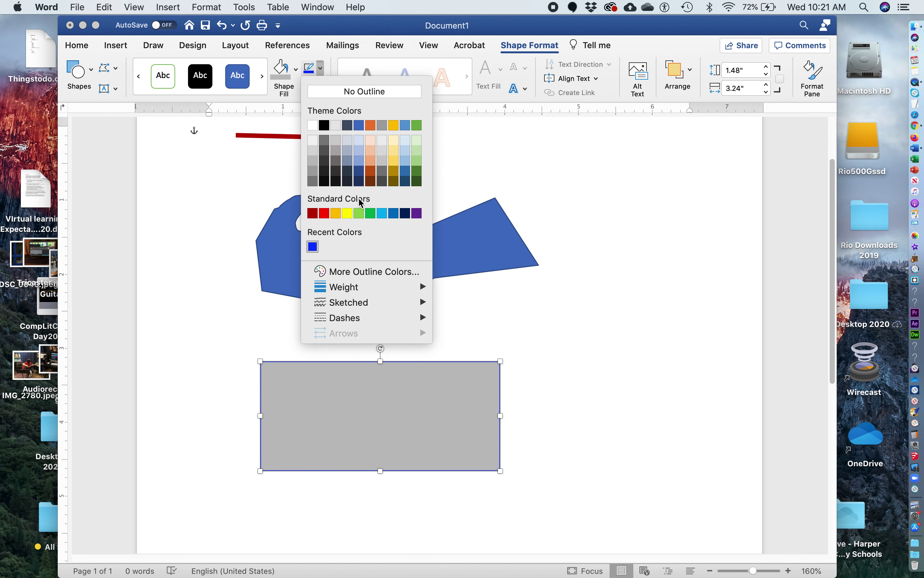
mouse_move(387, 309)
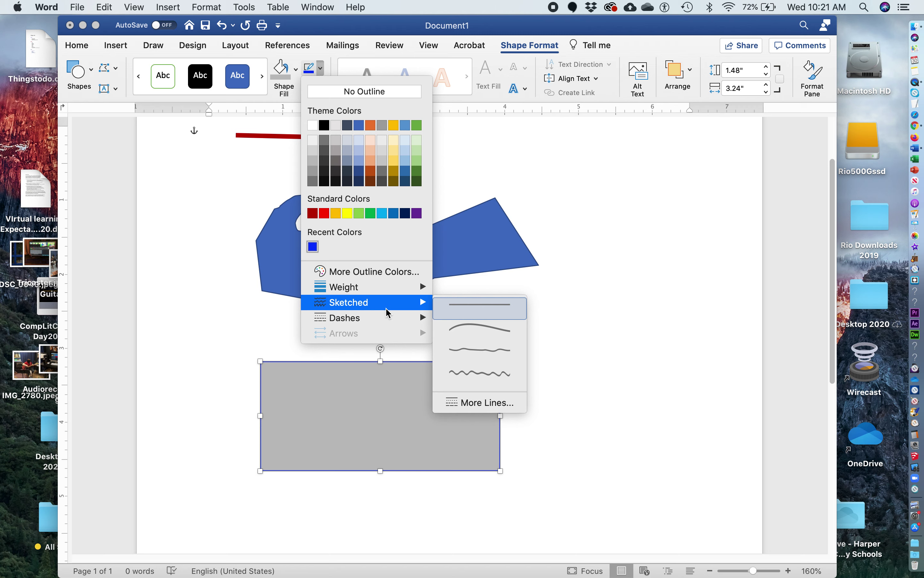
mouse_move(387, 290)
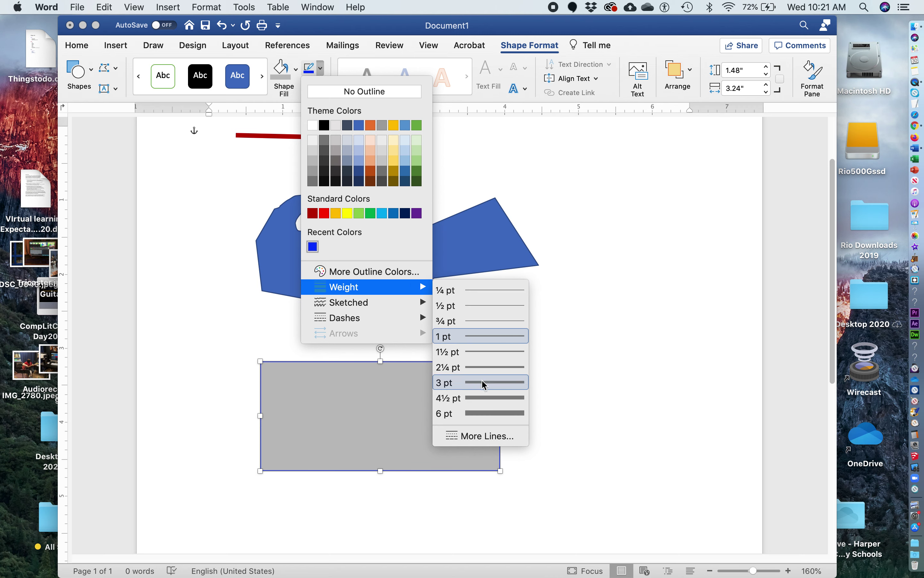
click(489, 398)
click(624, 385)
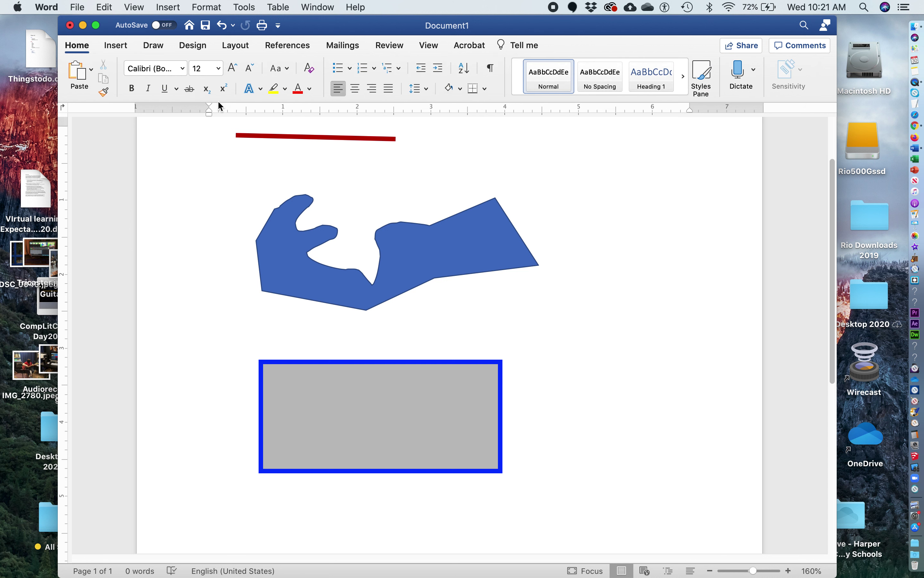
- Draw a door-like rectangle about 0.78" high and 0.42" wide along the lower edge of the gray rectangle, right of its center
click(117, 46)
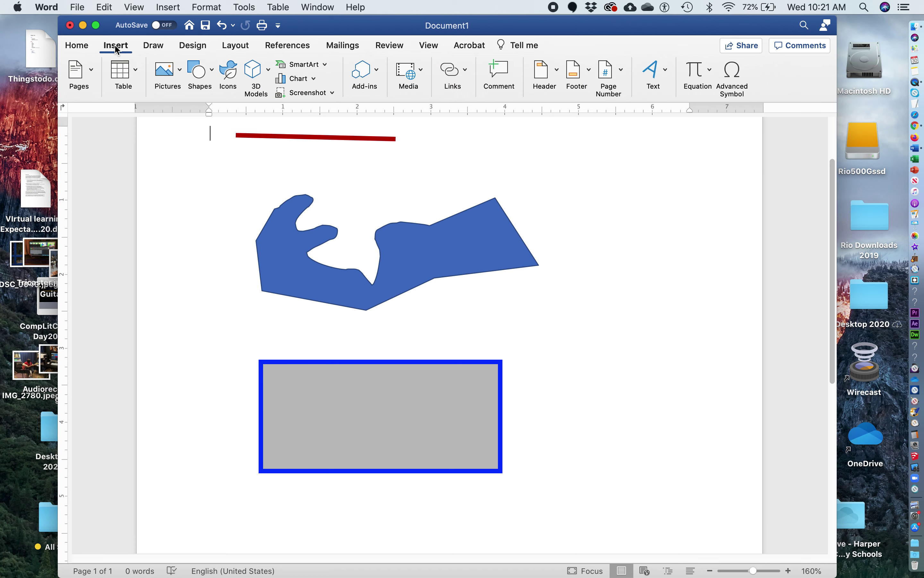
click(210, 74)
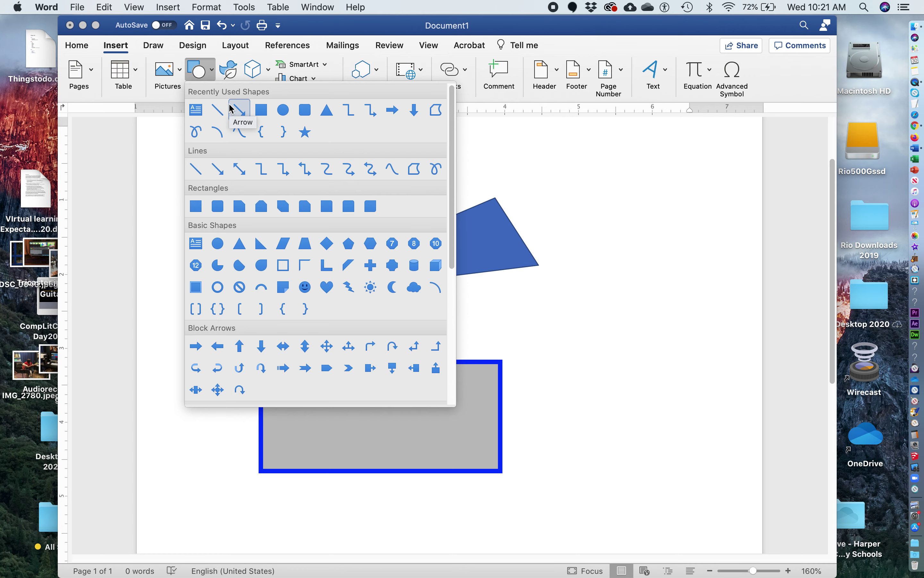
click(197, 206)
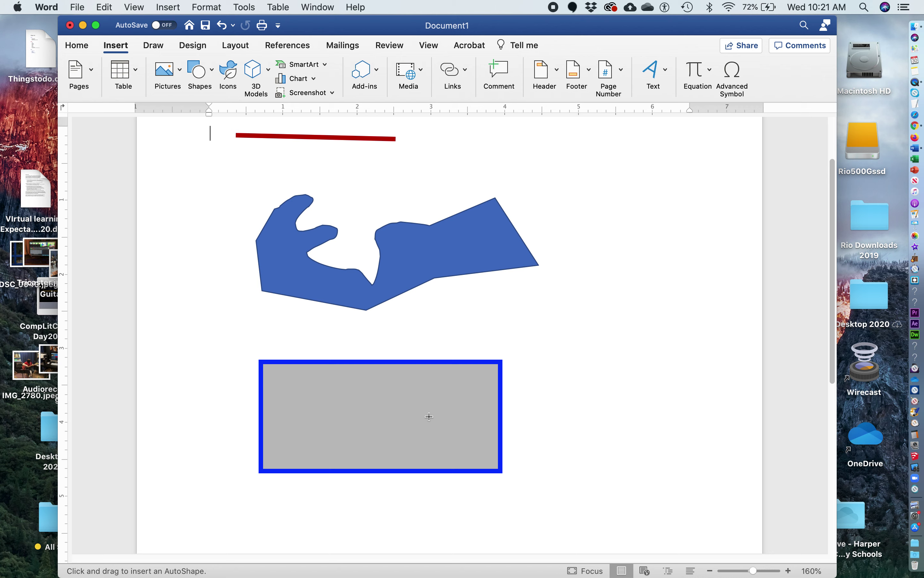
drag(421, 413, 454, 468)
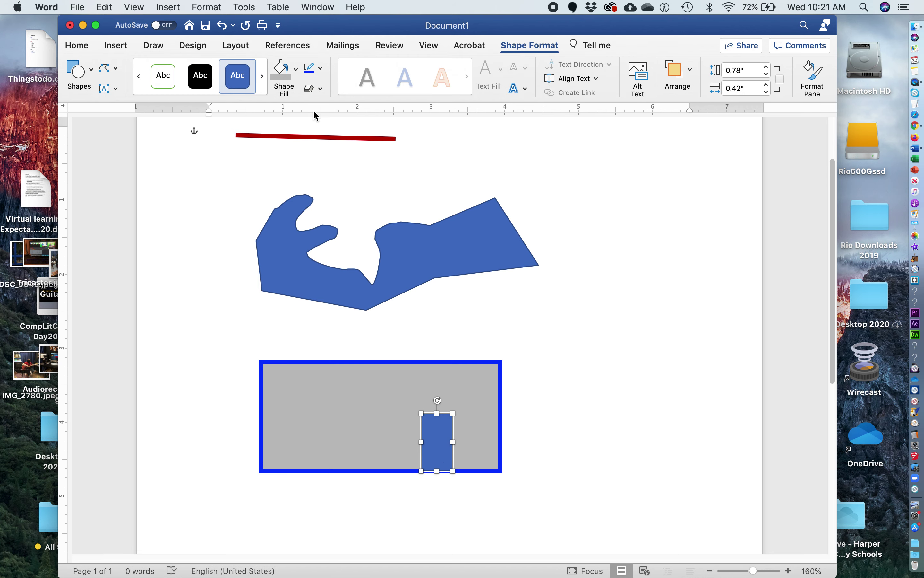
- Fill the small door rectangle with dark gray, give it a standard red outline, and deselect it
click(296, 69)
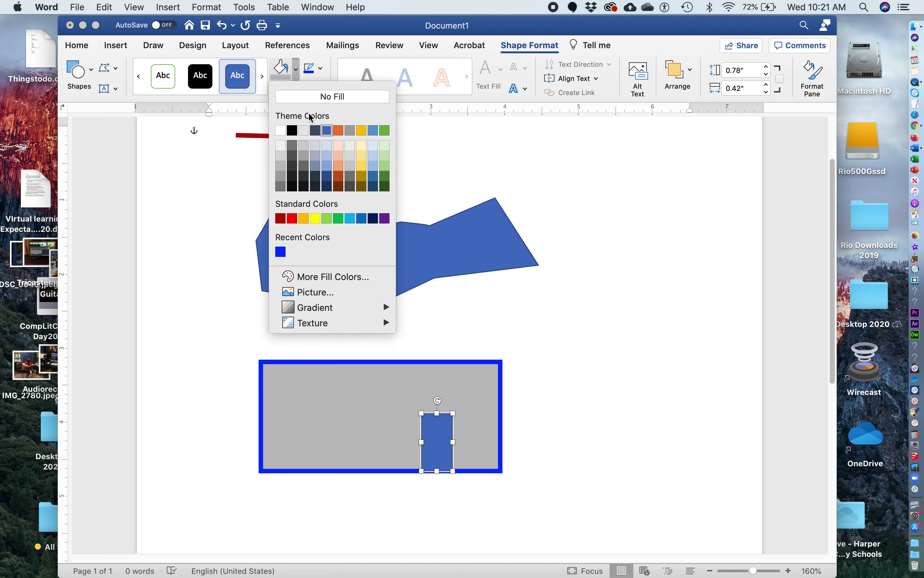
click(304, 170)
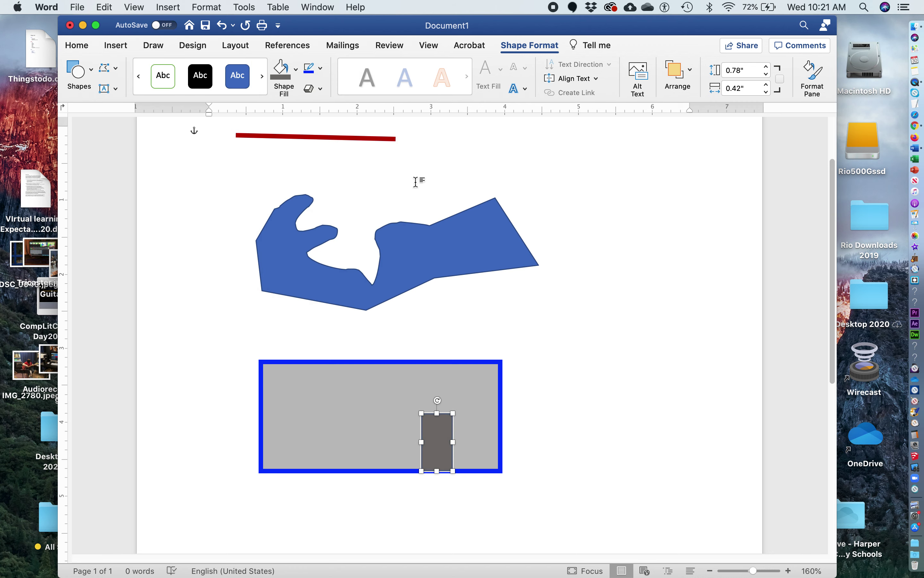
click(320, 69)
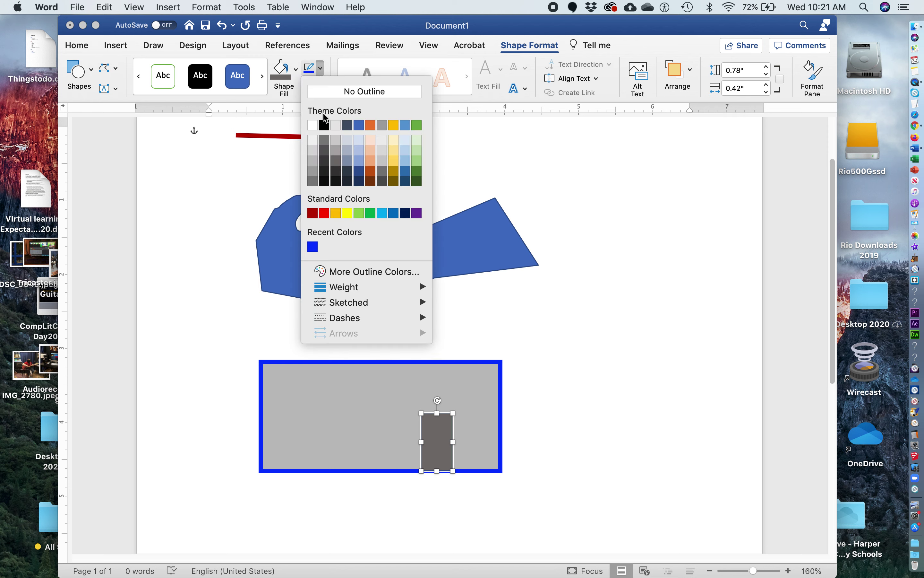
click(324, 213)
click(579, 305)
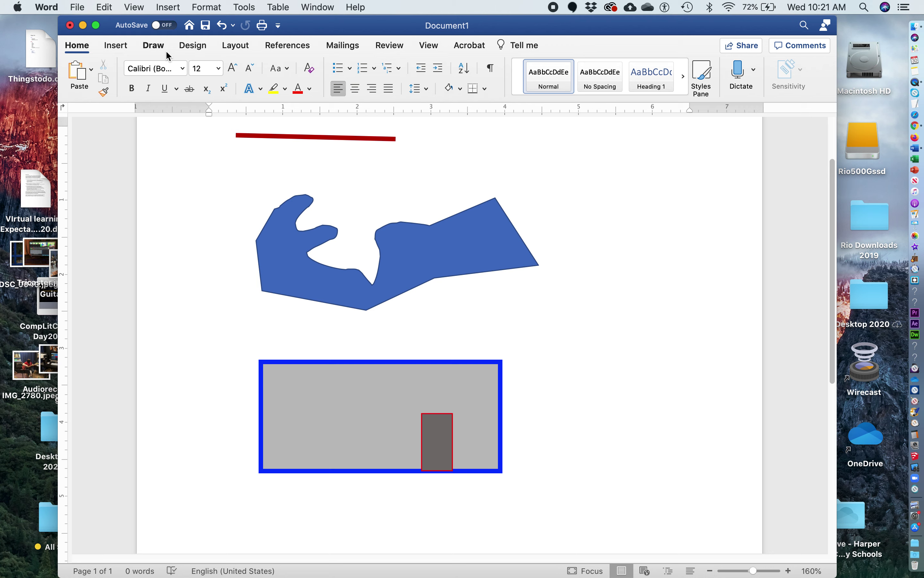
- Draw a rounded rectangle about 0.6" high and 1.18" wide inside the gray rectangle, left of the door, and fill it with light blue
click(114, 46)
click(210, 67)
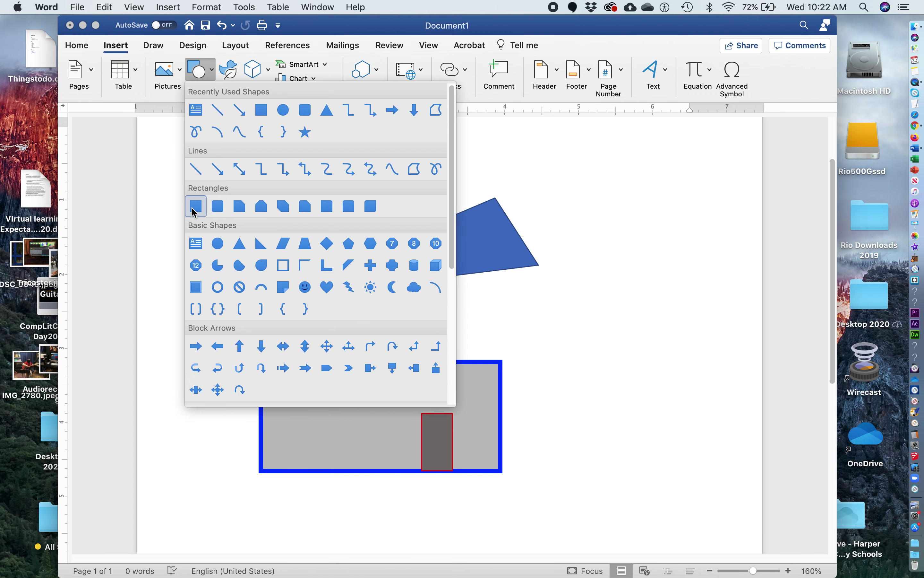
click(217, 208)
mouse_move(288, 400)
mouse_down()
mouse_move(366, 421)
mouse_move(377, 443)
mouse_up()
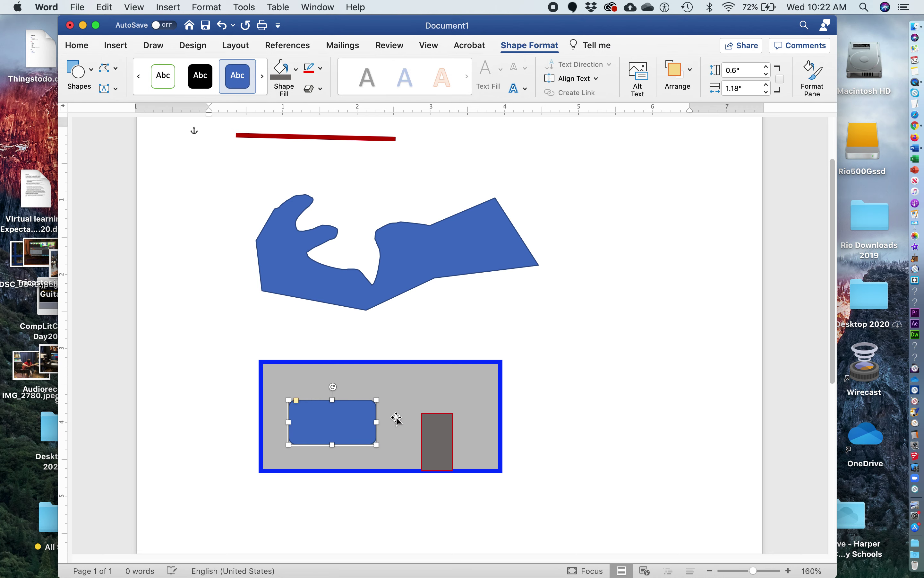
click(296, 72)
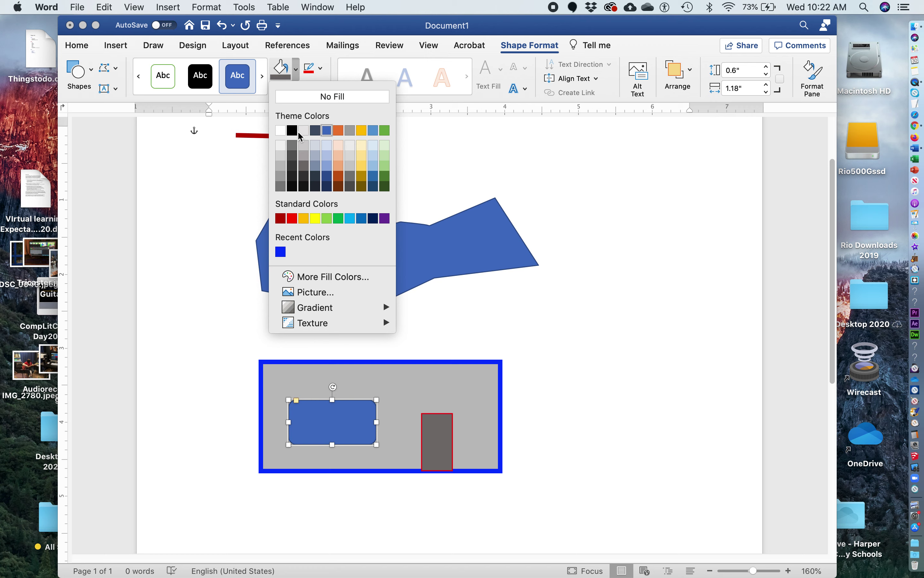
click(350, 218)
click(471, 397)
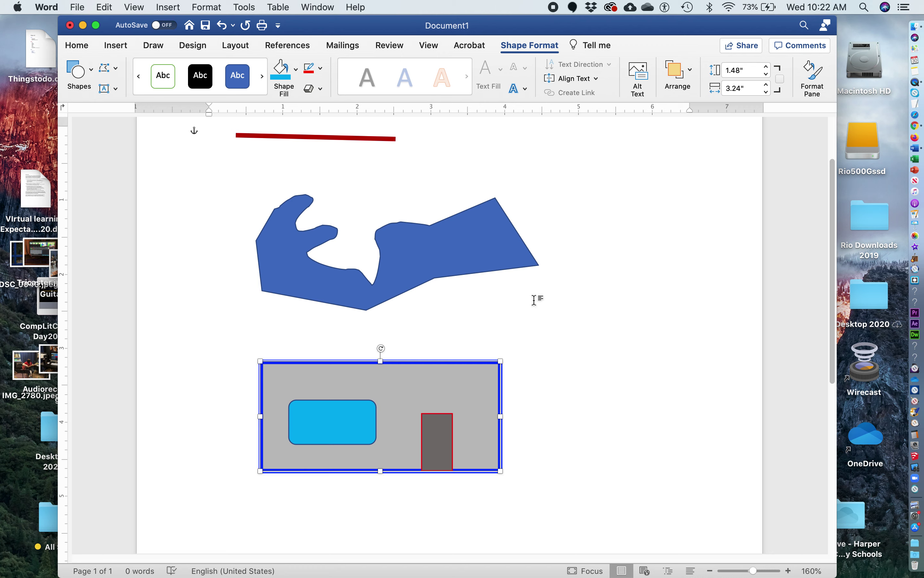
- Draw a rounded rectangle about 0.89" high and 3.43" wide in the empty area below the gray rectangle
mouse_move(754, 572)
mouse_down()
mouse_move(764, 572)
mouse_move(754, 573)
mouse_up()
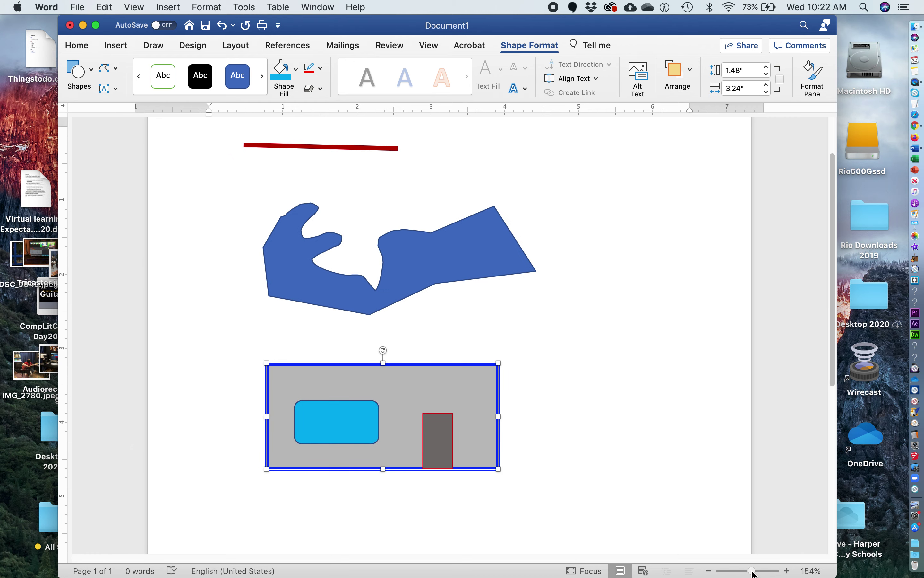
click(428, 45)
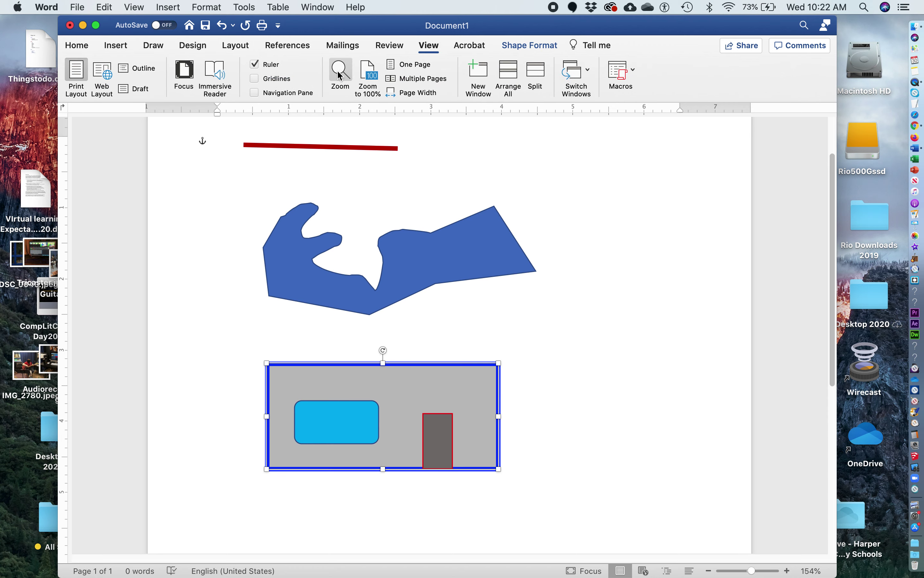
click(117, 45)
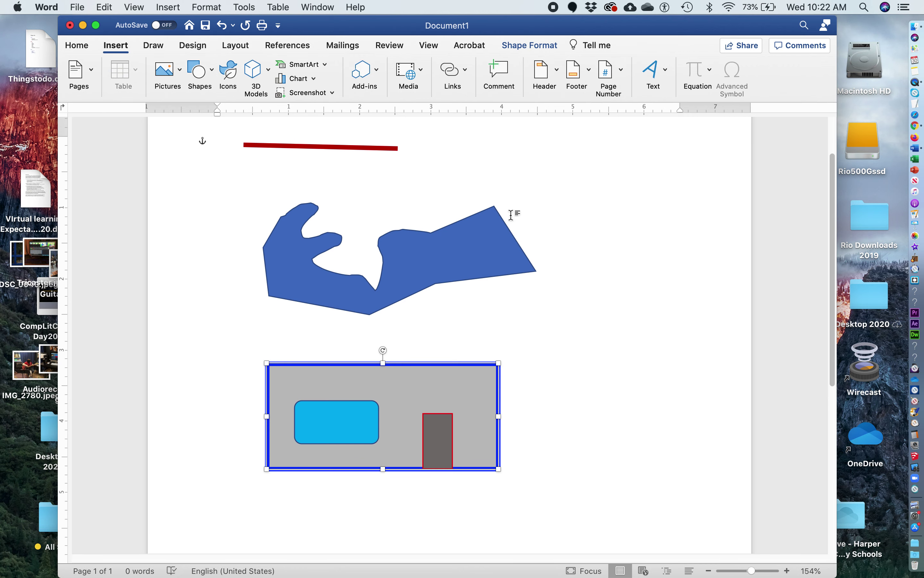
click(625, 327)
scroll(626, 328, down, 5)
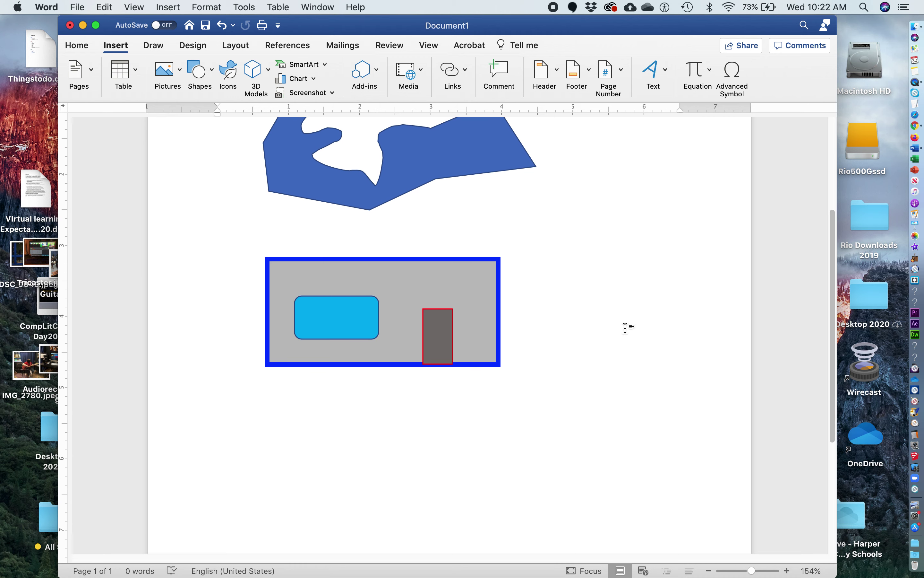
scroll(625, 327, down, 1)
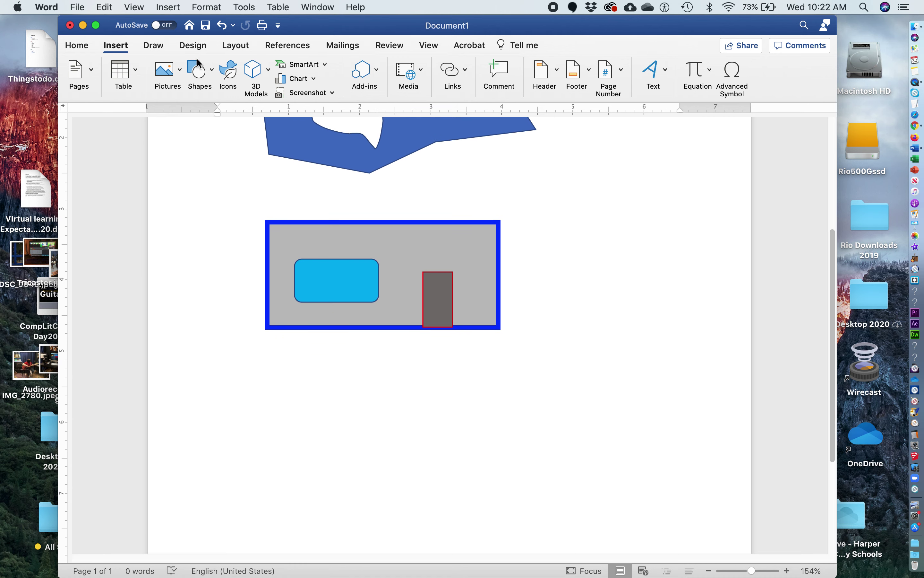
click(212, 75)
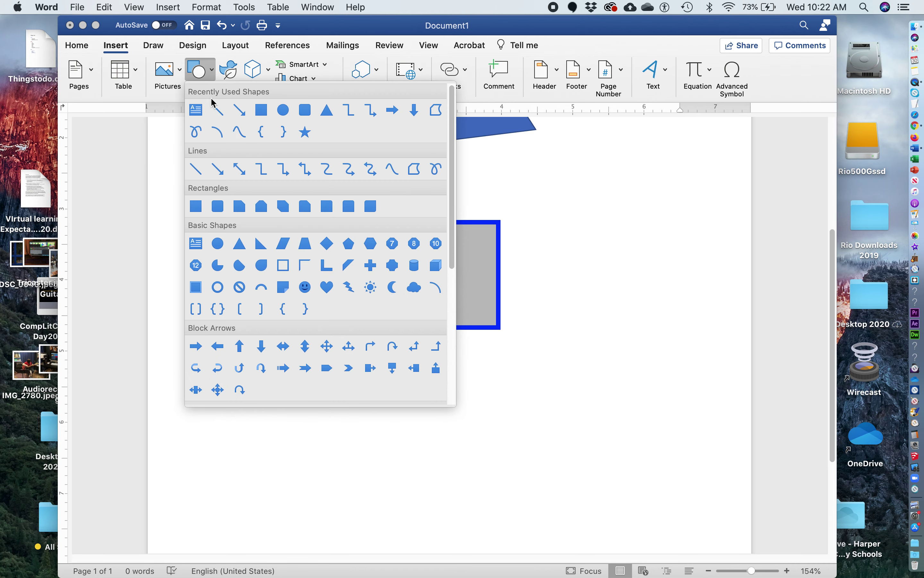
click(217, 208)
drag(284, 477, 525, 530)
drag(530, 537, 533, 538)
- Give the new wide rounded rectangle a standard red outline and a dark red fill, then deselect it
scroll(673, 508, down, 5)
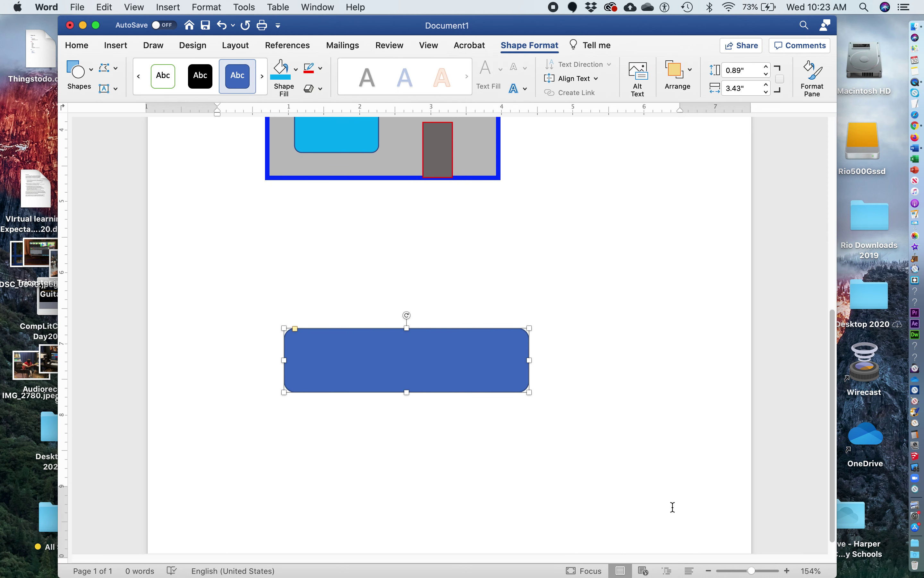
scroll(330, 206, up, 1)
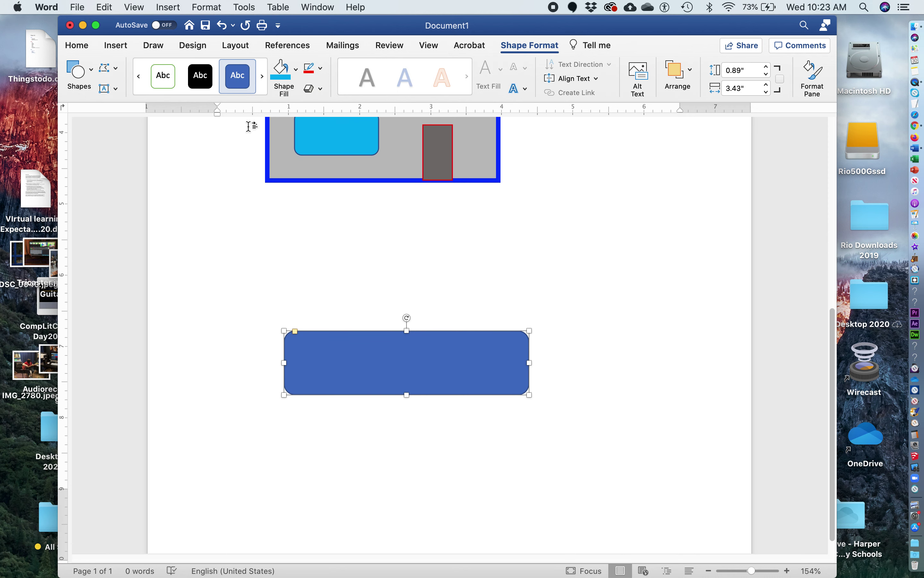
click(320, 69)
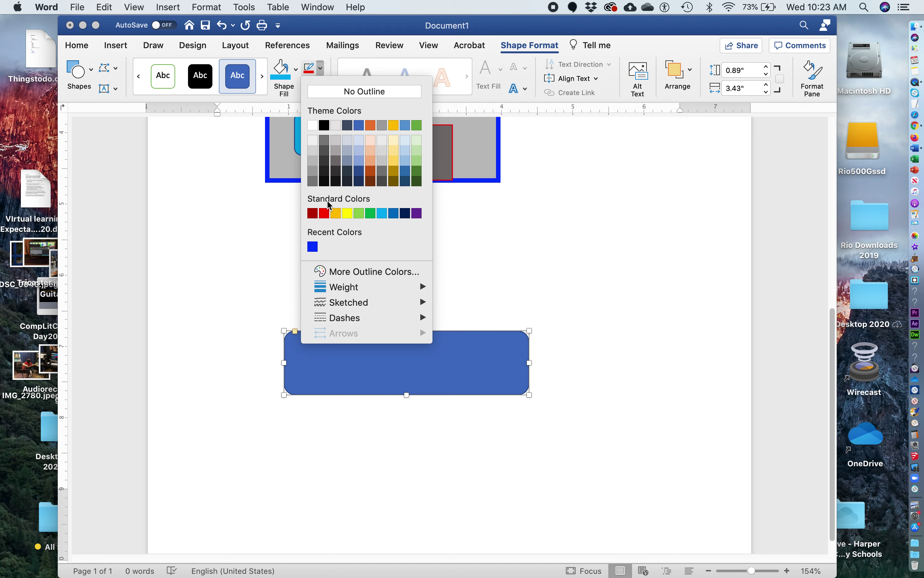
click(324, 213)
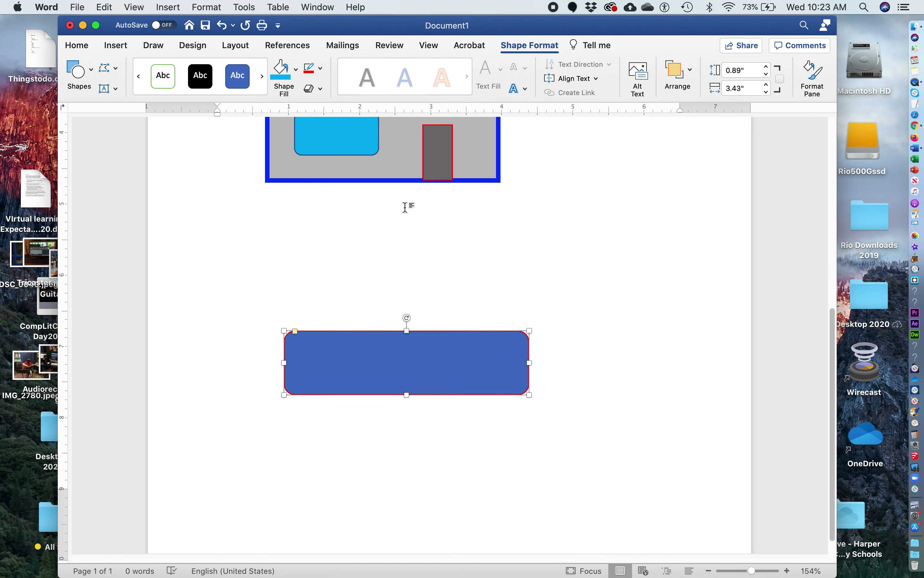
click(296, 69)
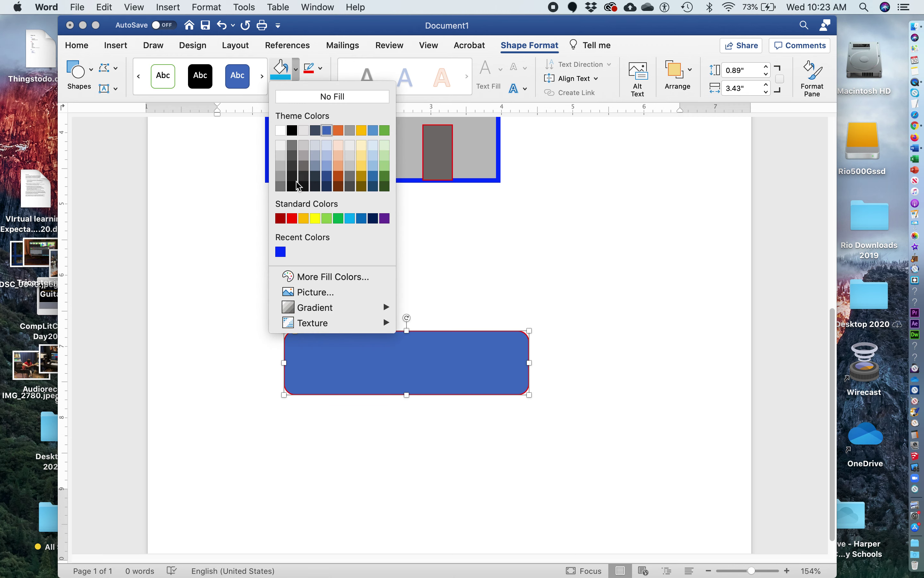
click(285, 218)
click(436, 252)
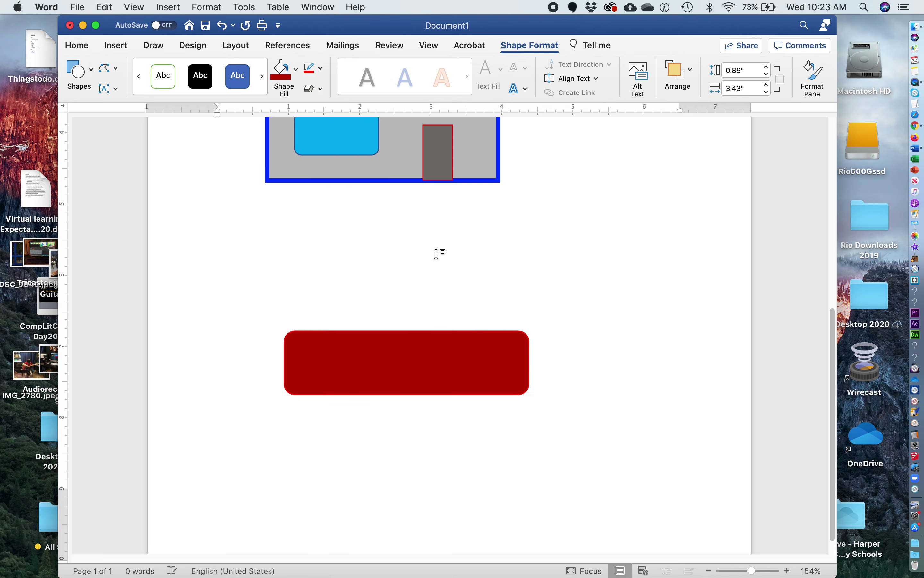
- Draw a circle about 0.71" in diameter just below the lower-left corner of the dark red rounded rectangle
scroll(436, 255, up, 10)
scroll(571, 297, down, 7)
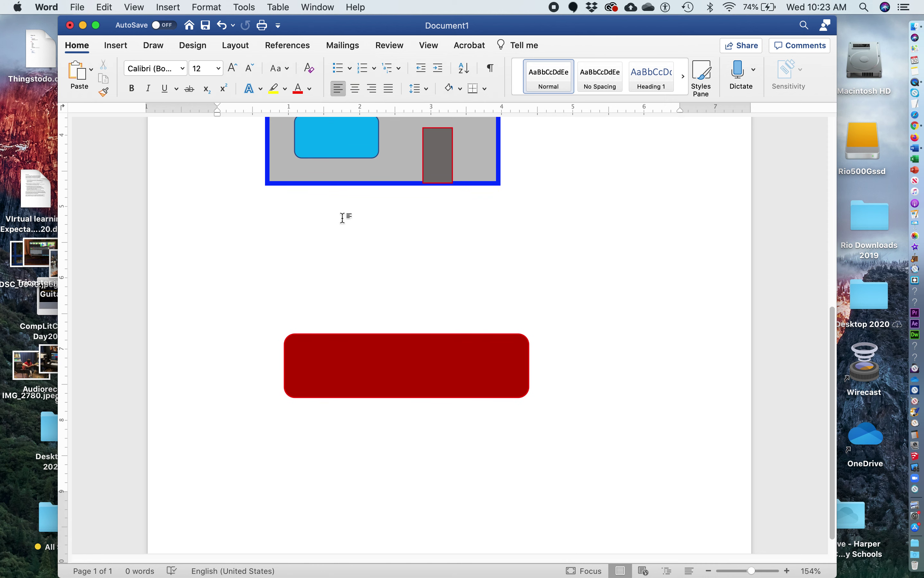
scroll(189, 140, down, 1)
scroll(189, 139, down, 1)
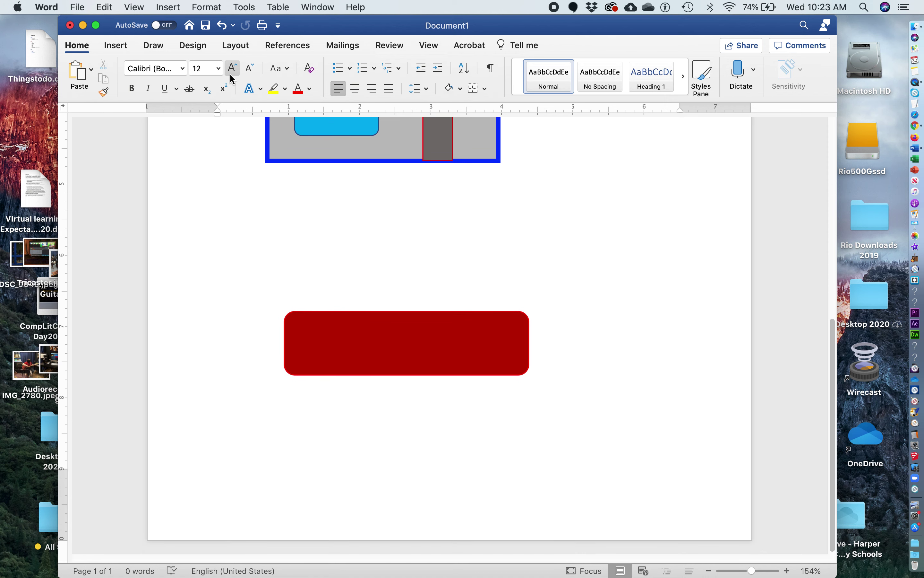
click(115, 46)
click(177, 73)
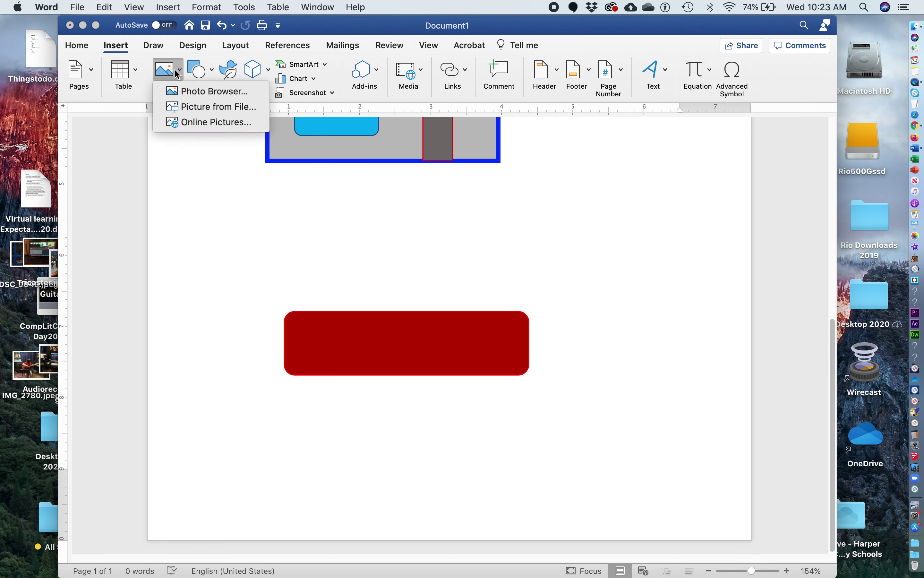
click(209, 69)
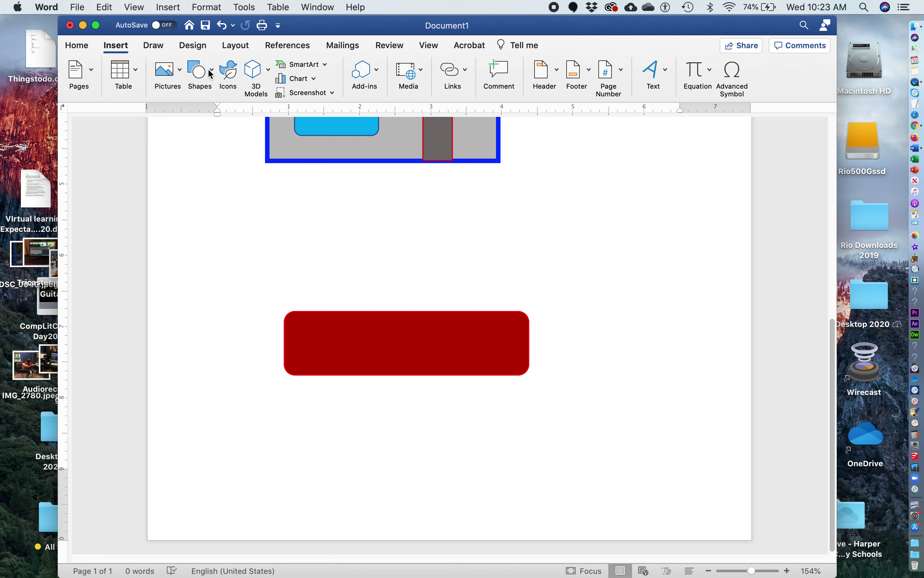
click(209, 69)
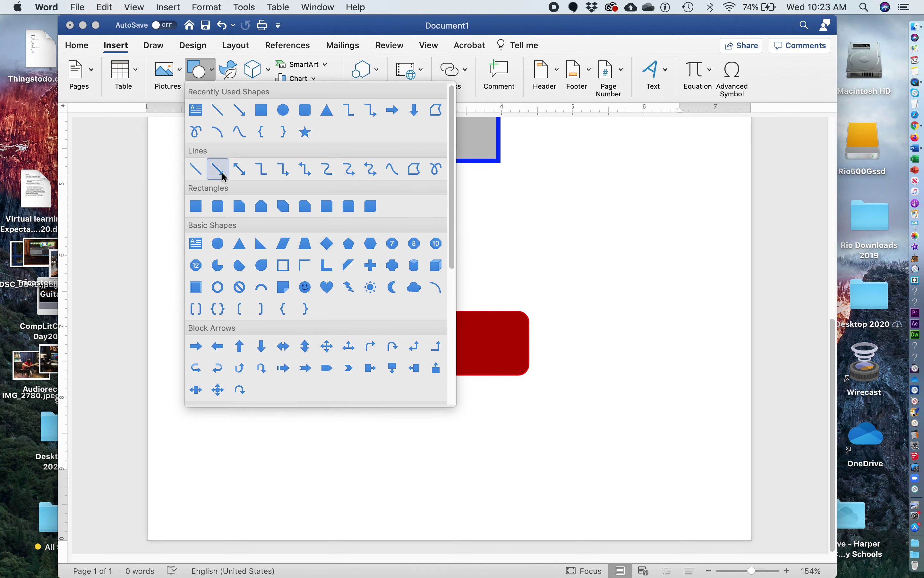
click(218, 244)
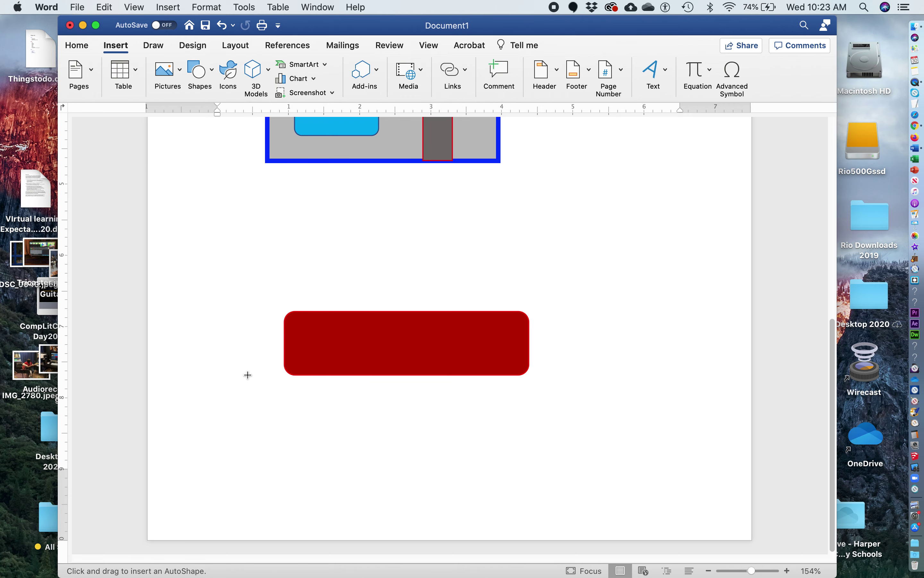
drag(248, 375, 300, 423)
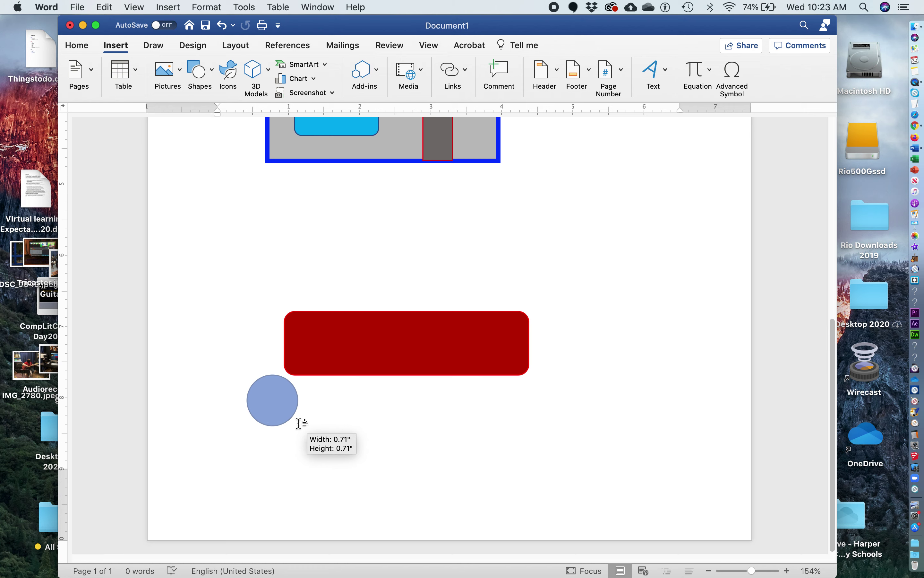
- Duplicate the circle and position the two circles as wheels overlapping the dark red rectangle's lower edge, near its left and right ends
drag(299, 424, 298, 424)
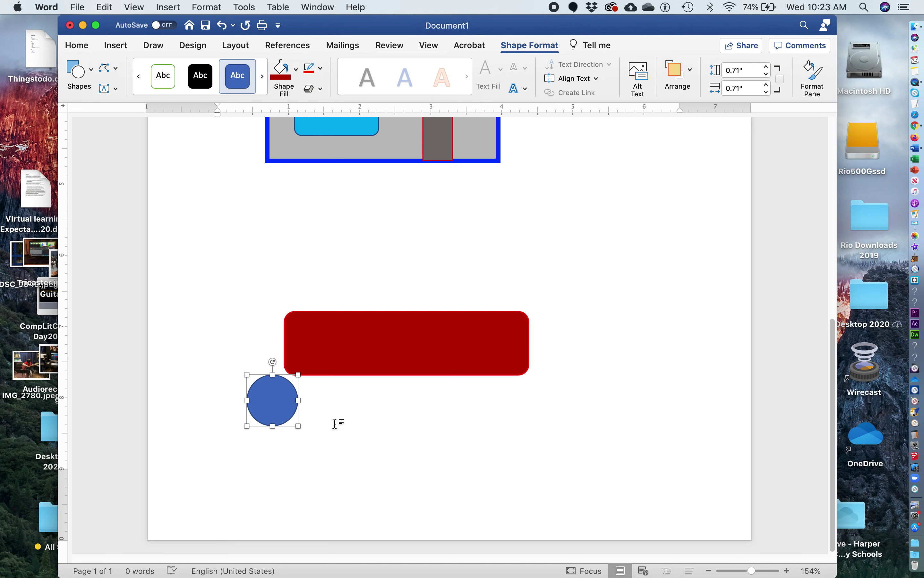
drag(286, 398, 455, 406)
drag(274, 398, 336, 382)
drag(442, 401, 499, 387)
drag(333, 393, 320, 397)
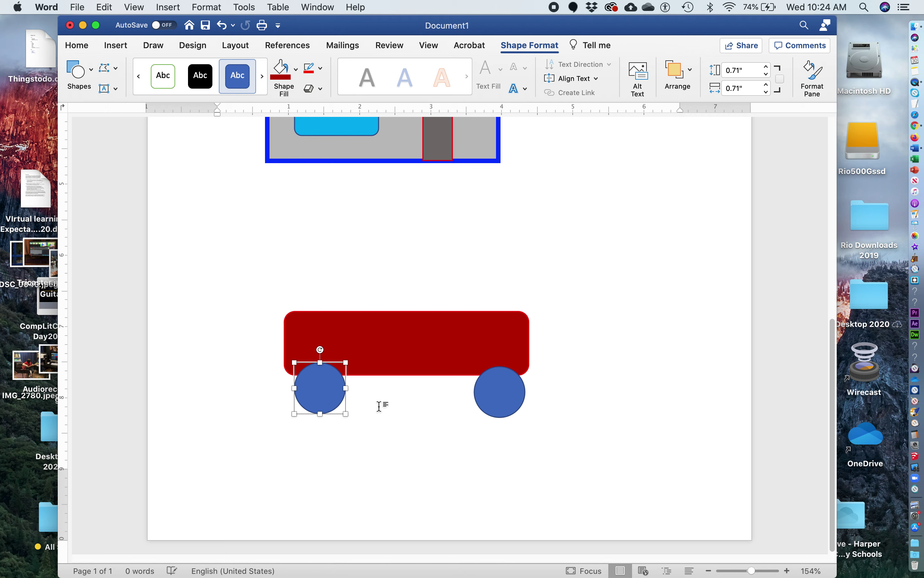
drag(507, 398, 499, 398)
click(595, 411)
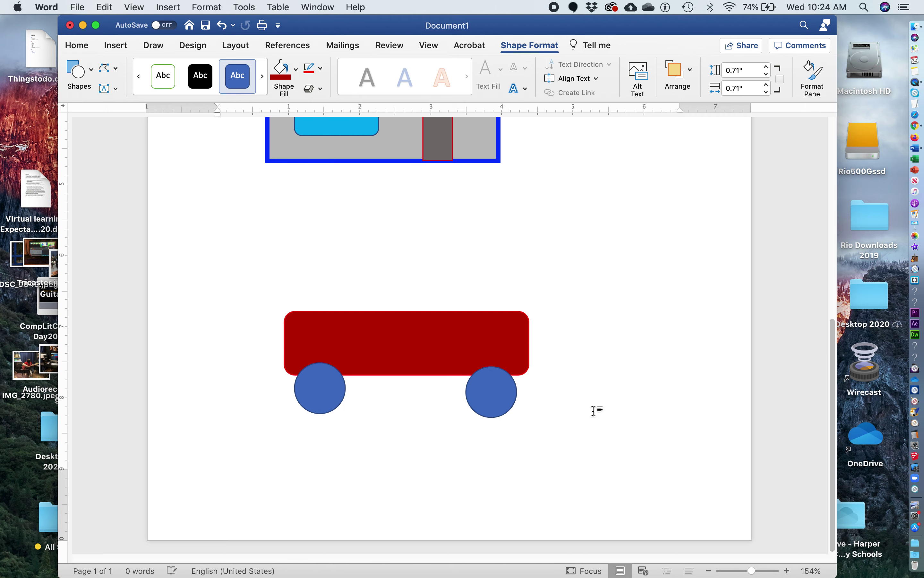
- Send the left wheel circle backward so it sits behind the dark red rounded rectangle
scroll(580, 410, down, 10)
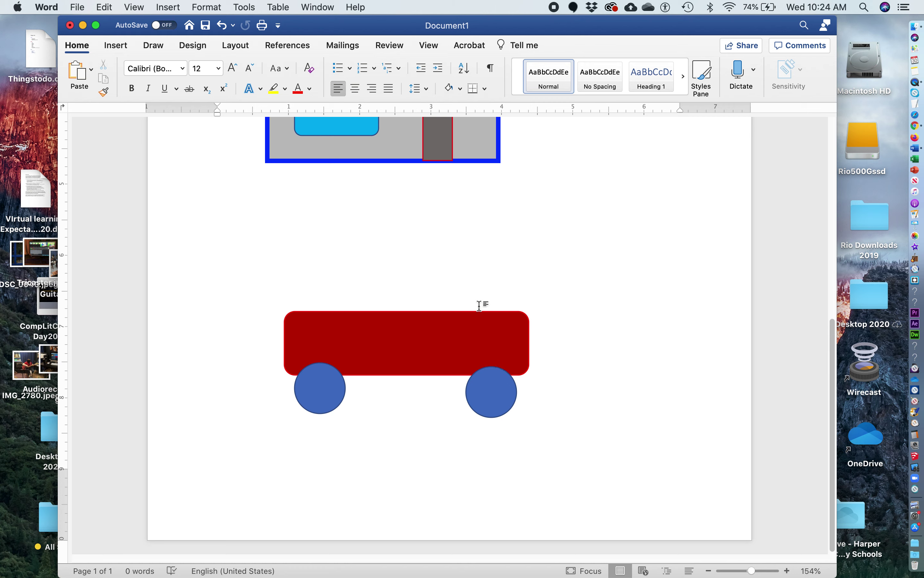
click(321, 363)
click(344, 346)
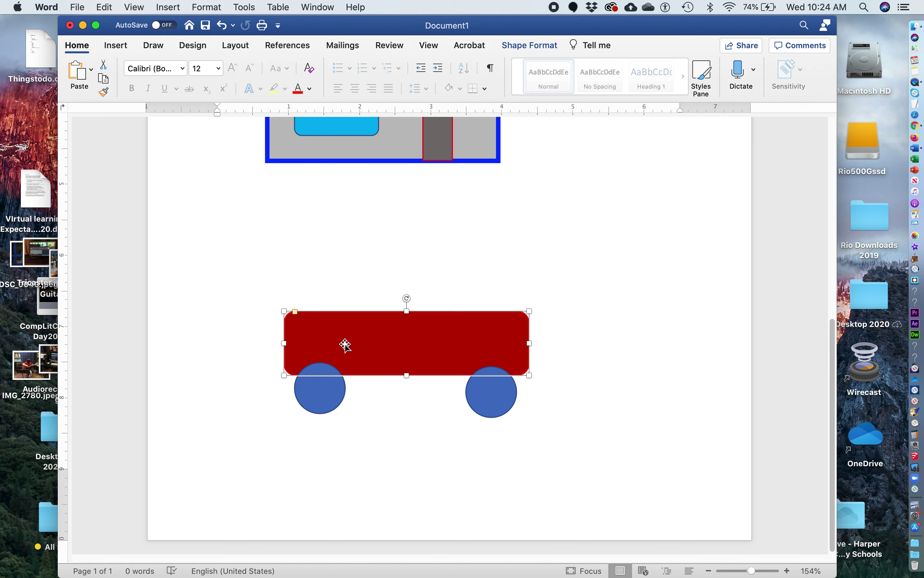
click(333, 385)
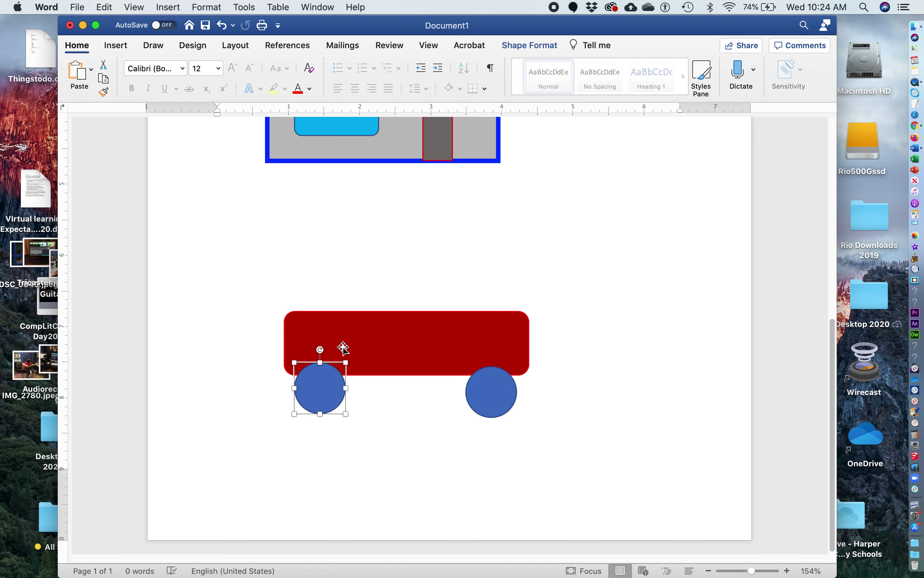
double_click(322, 390)
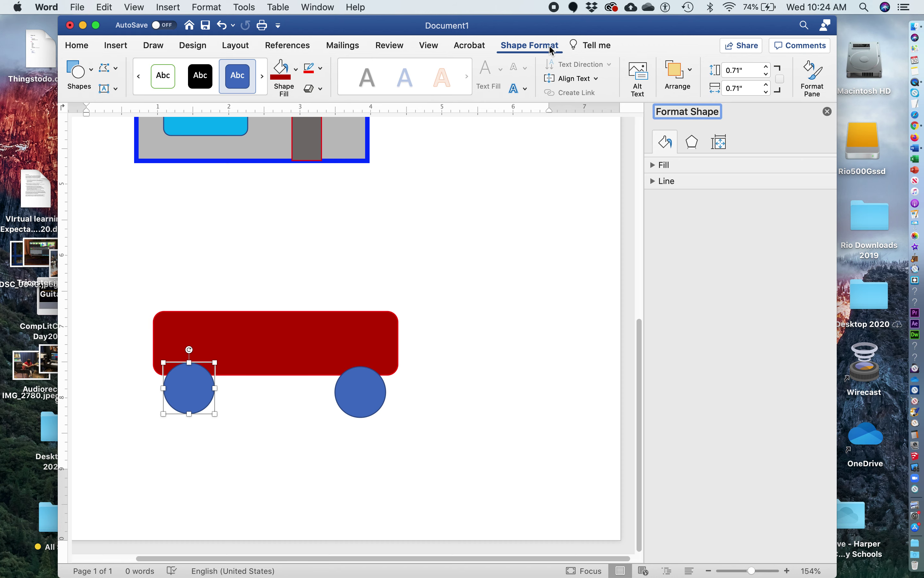
click(691, 73)
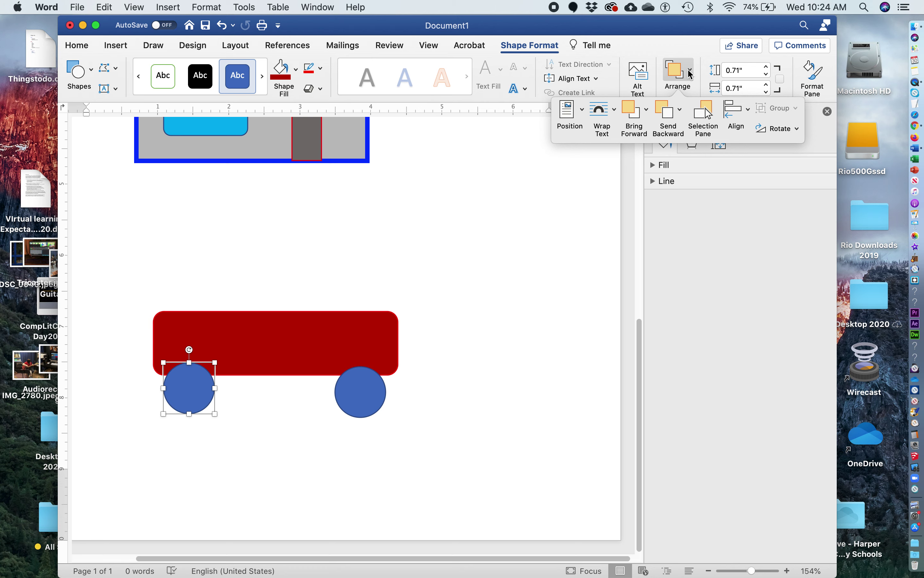
click(666, 115)
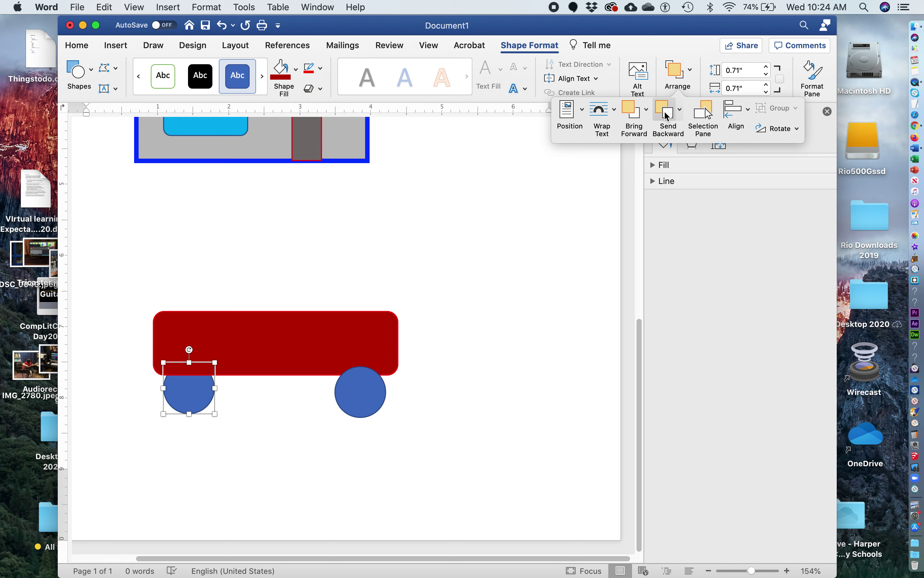
- Send the right wheel circle backward behind the dark red rounded rectangle and deselect it
click(368, 388)
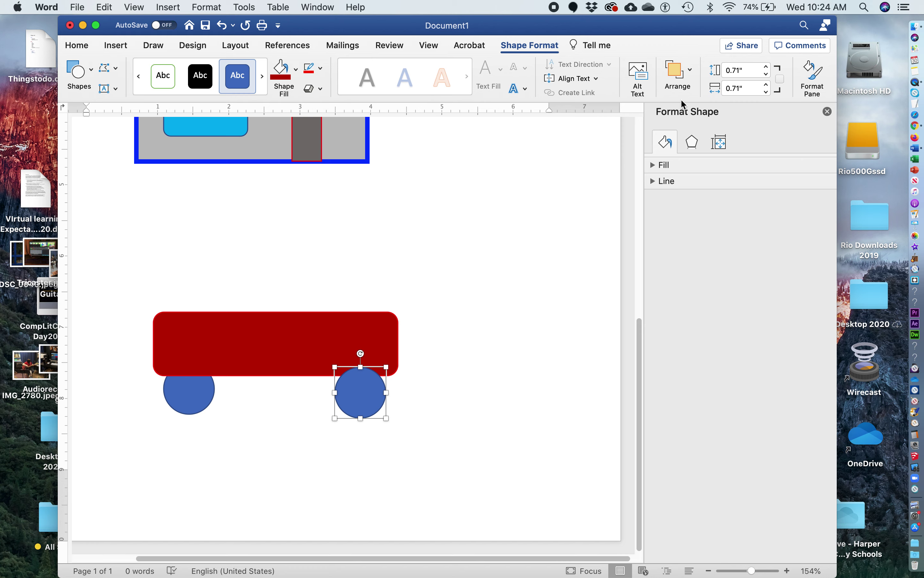
click(692, 69)
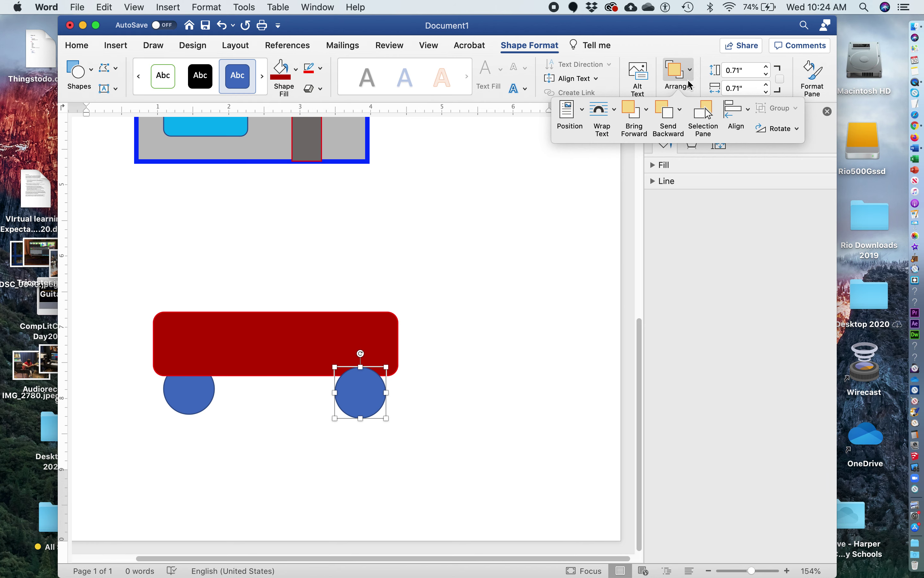
click(661, 112)
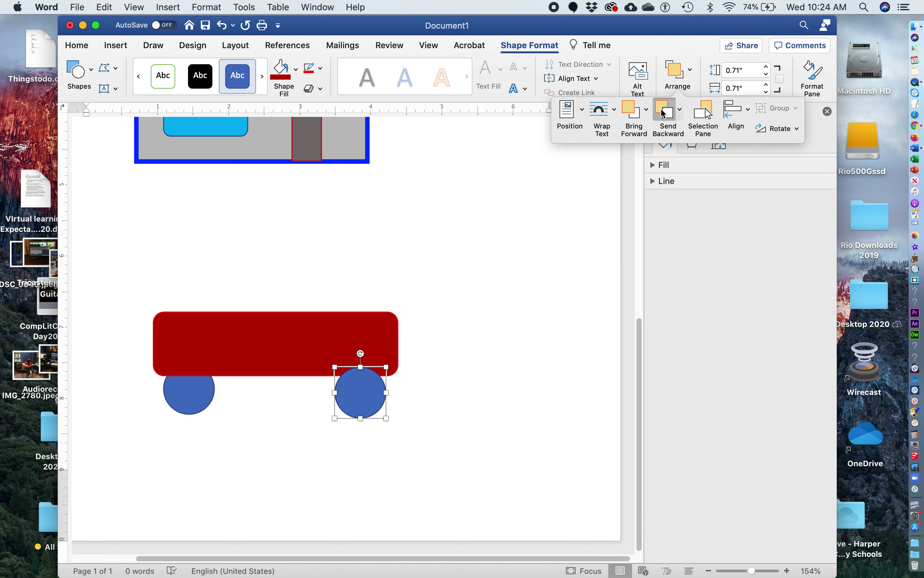
click(491, 293)
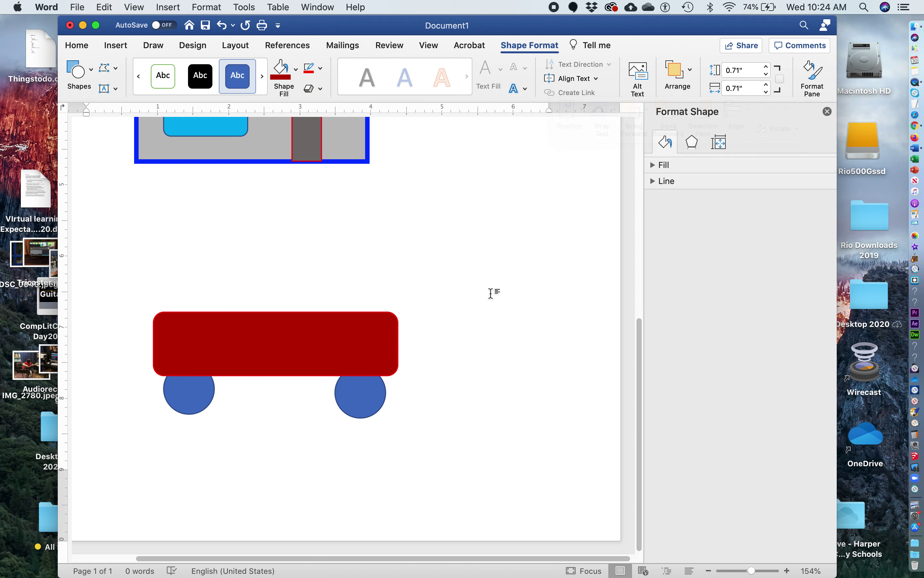
- Nudge the right wheel circle slightly up so it is level with the left one, then deselect it
scroll(492, 293, up, 8)
scroll(492, 293, down, 7)
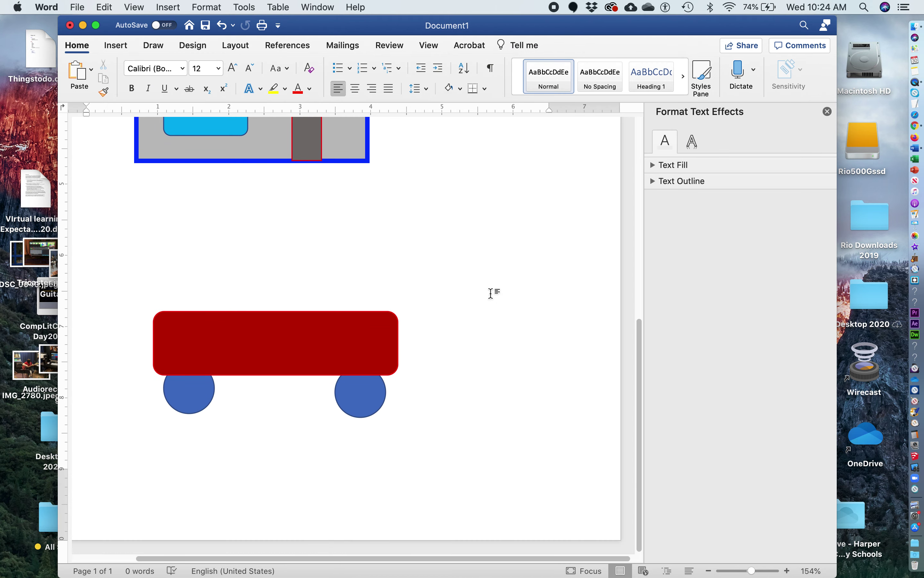
drag(367, 402, 368, 397)
click(466, 398)
- Look over all the shapes drawn on the page, from the red line at its top down to the car body and wheels
scroll(460, 344, up, 7)
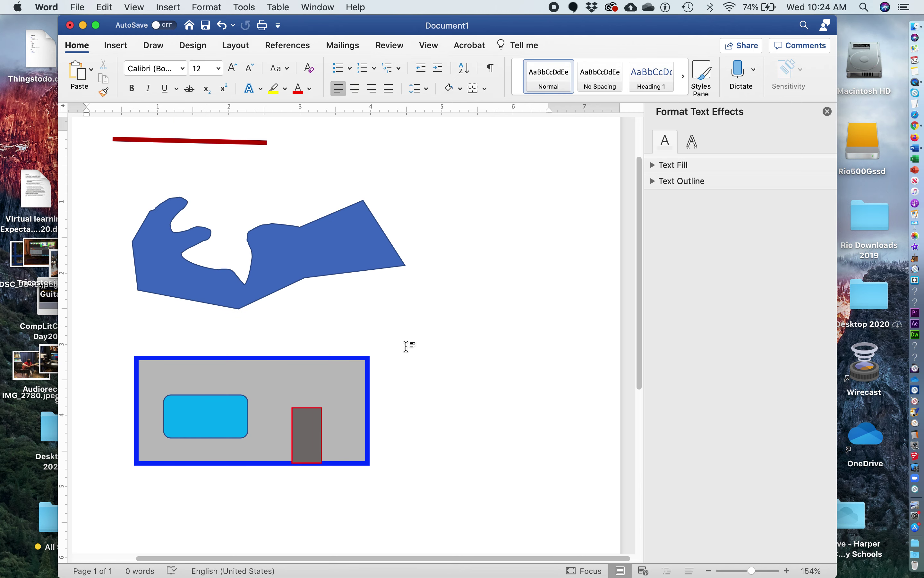
scroll(436, 357, down, 5)
scroll(436, 357, down, 3)
scroll(435, 357, up, 3)
scroll(435, 357, up, 5)
scroll(435, 357, down, 7)
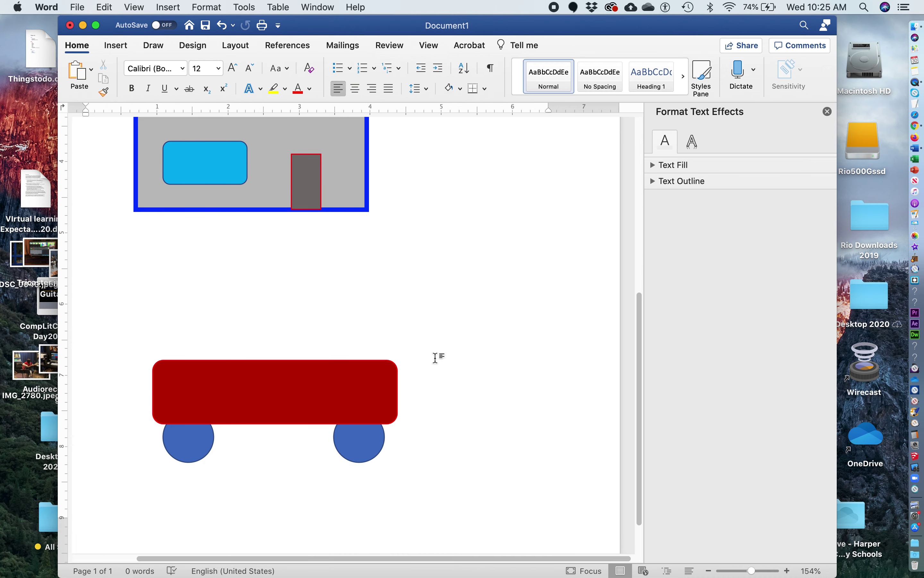
mouse_move(279, 375)
mouse_down()
mouse_move(332, 392)
mouse_move(279, 376)
mouse_up()
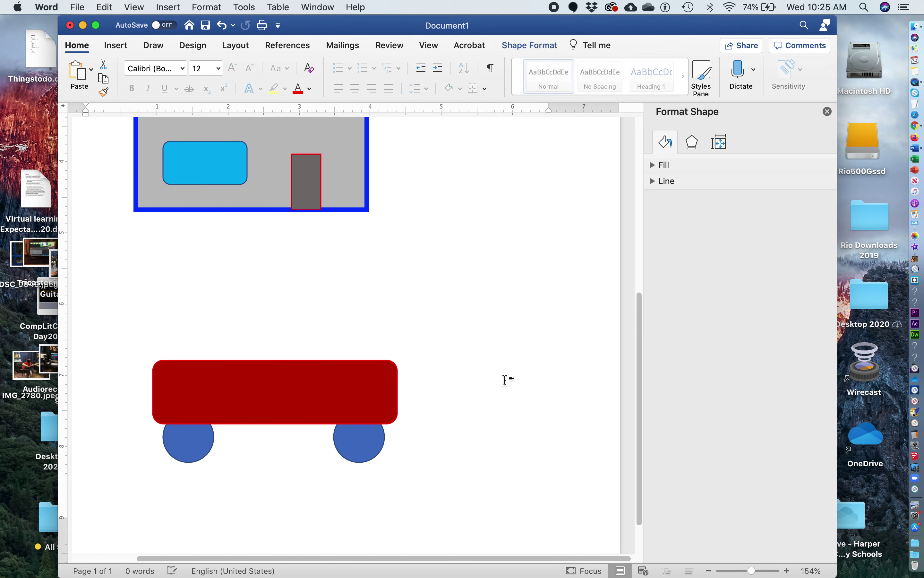
click(505, 379)
scroll(491, 268, up, 6)
scroll(435, 396, down, 7)
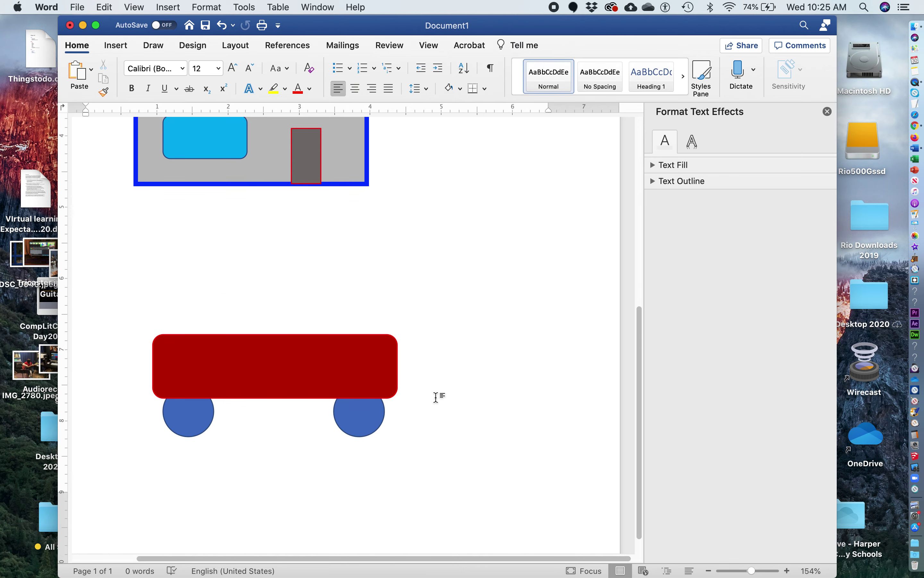
scroll(436, 397, down, 1)
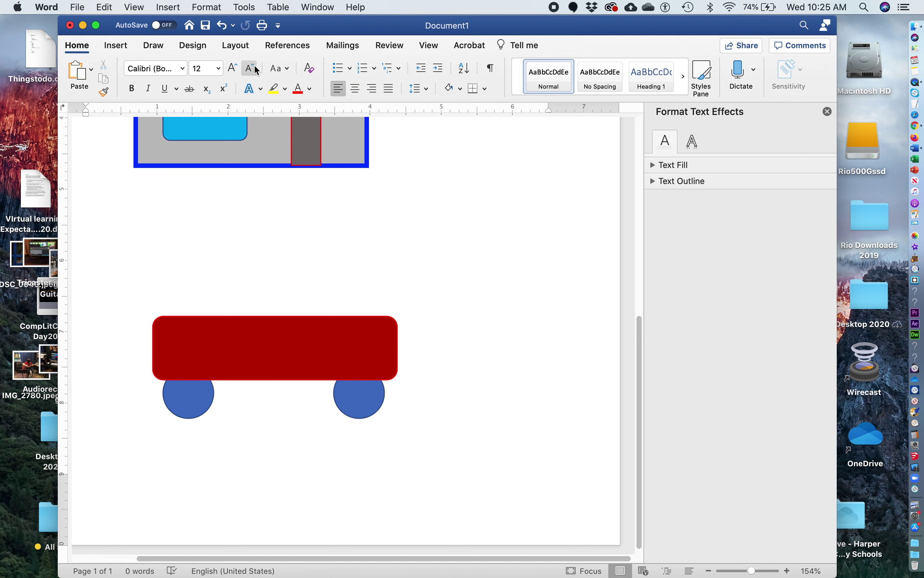
- Draw a trapezoid about 0.72" high and 2.1" wide on top of the dark red rectangle and fill it with dark gray
click(115, 45)
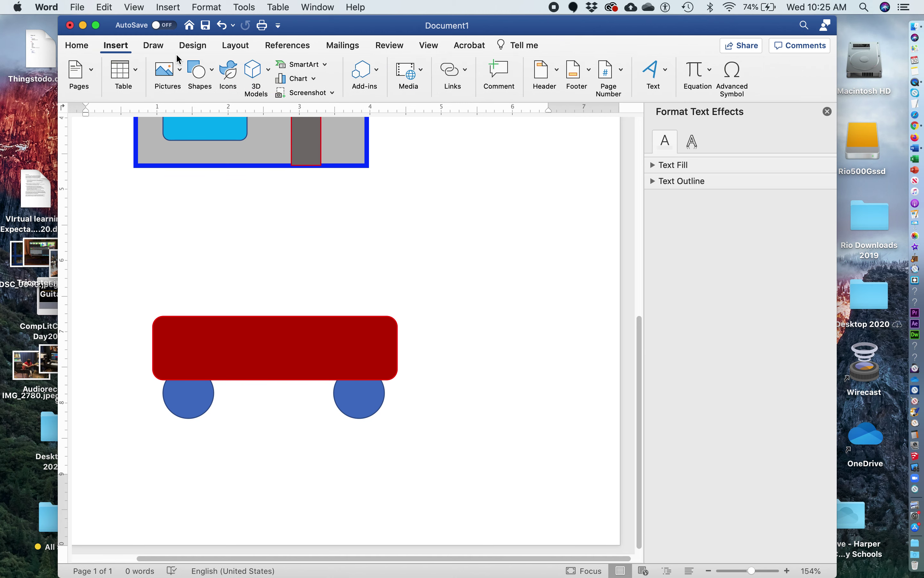
click(211, 74)
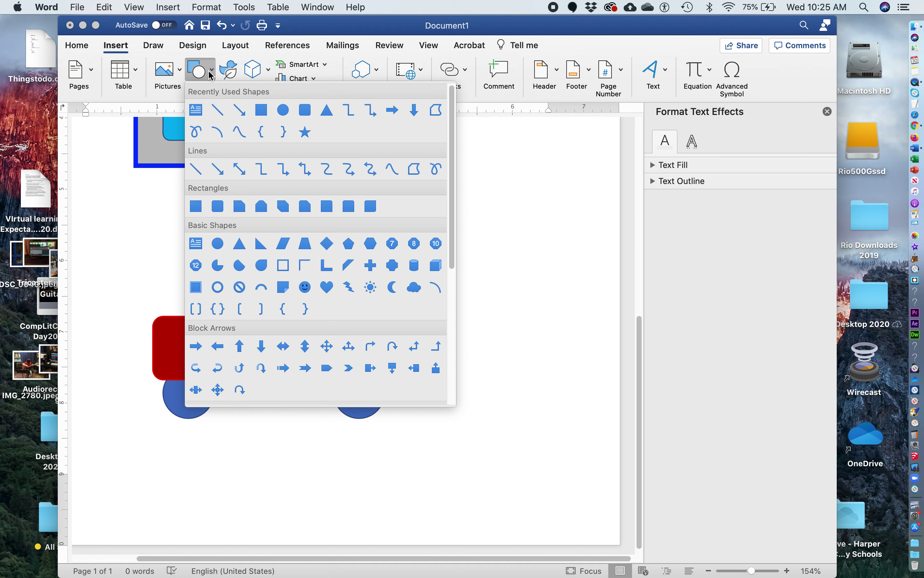
click(306, 245)
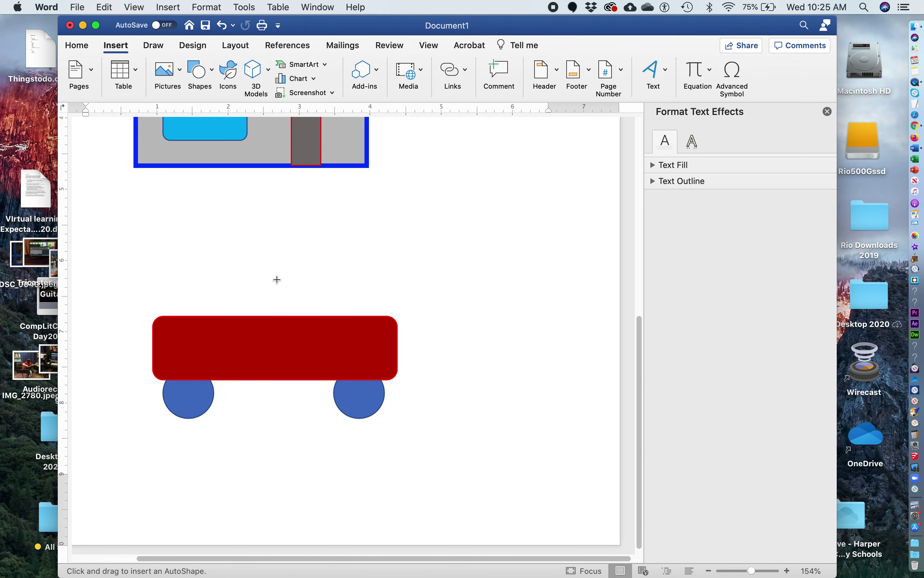
drag(203, 265, 351, 317)
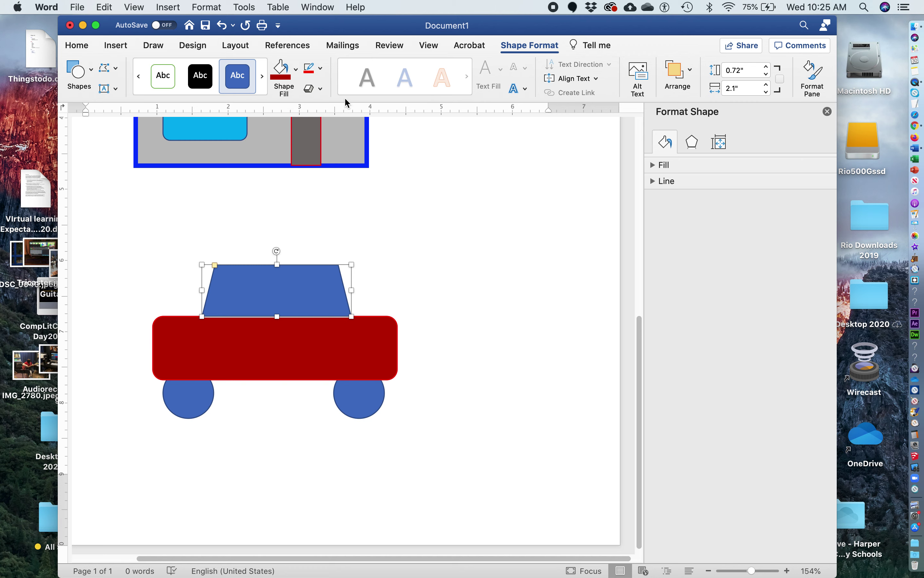
click(296, 70)
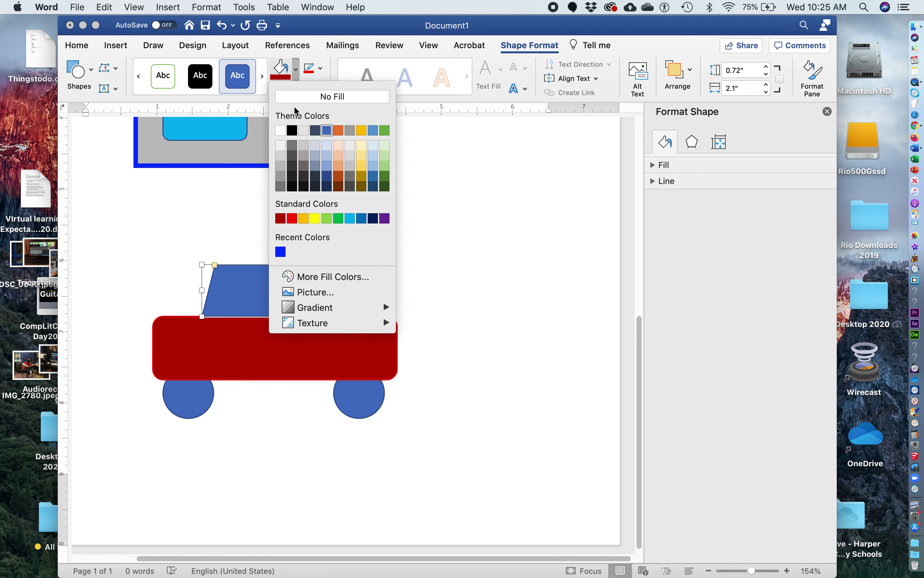
click(317, 176)
click(491, 270)
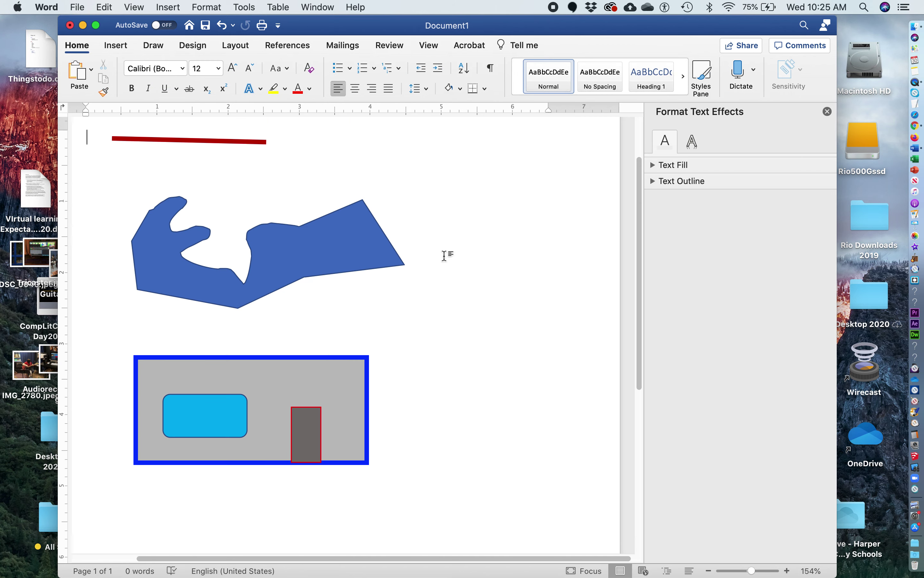
- Draw a vertical straight line about 0.66" long down the middle of the dark red rectangle
scroll(444, 256, down, 10)
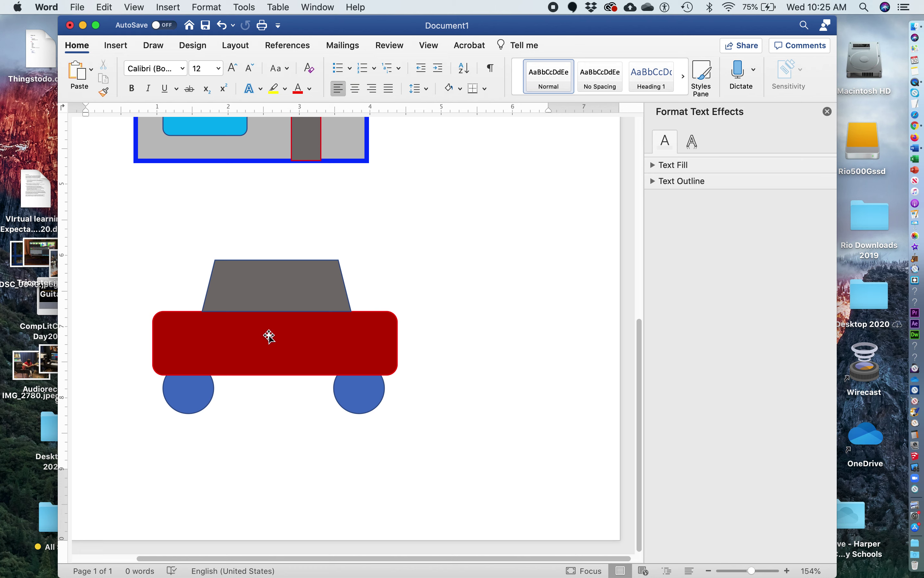
click(113, 47)
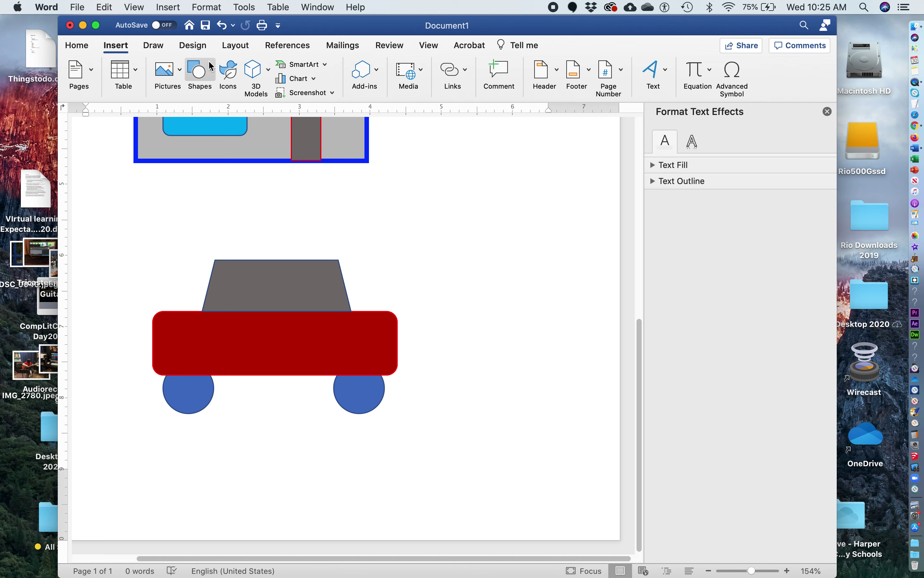
click(210, 74)
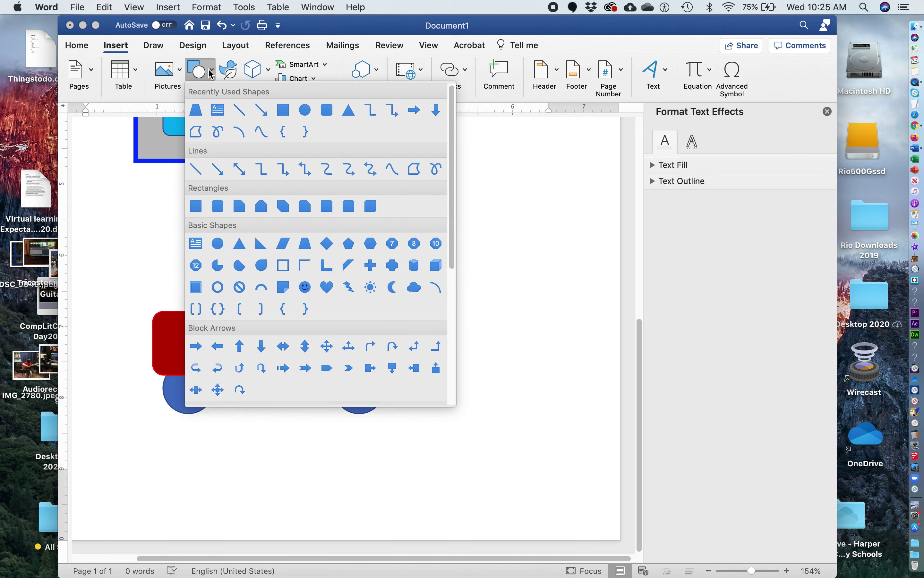
click(238, 110)
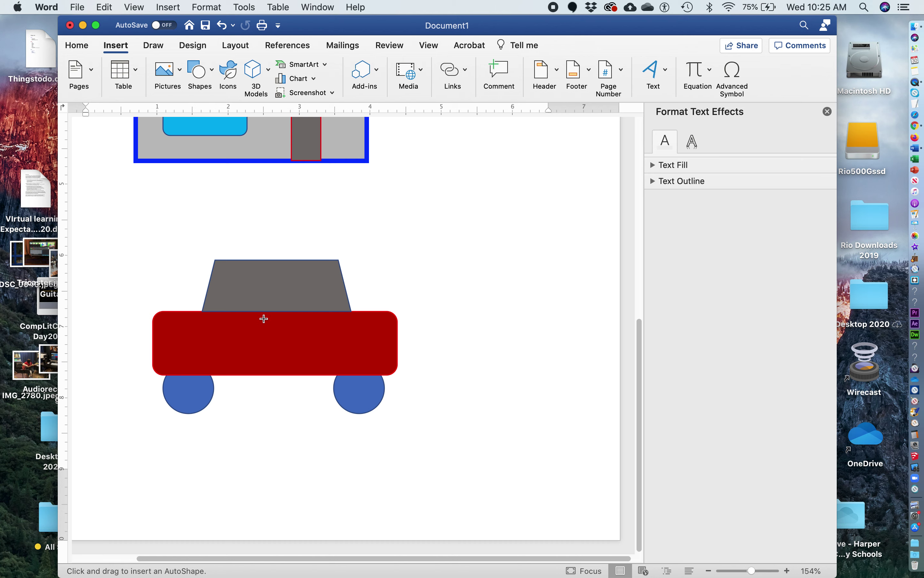
drag(268, 315, 269, 364)
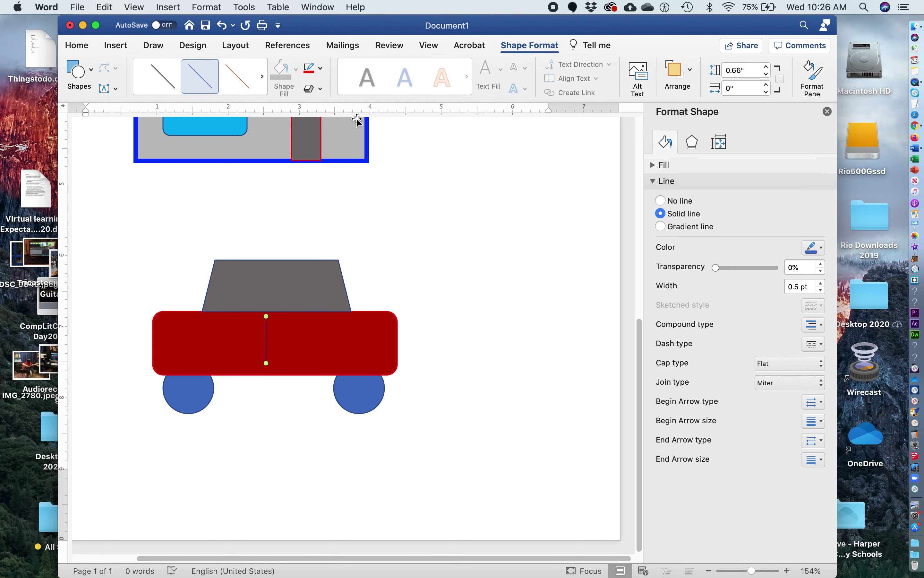
- Give the vertical line a 4.5 pt weight and a black outline color
click(320, 69)
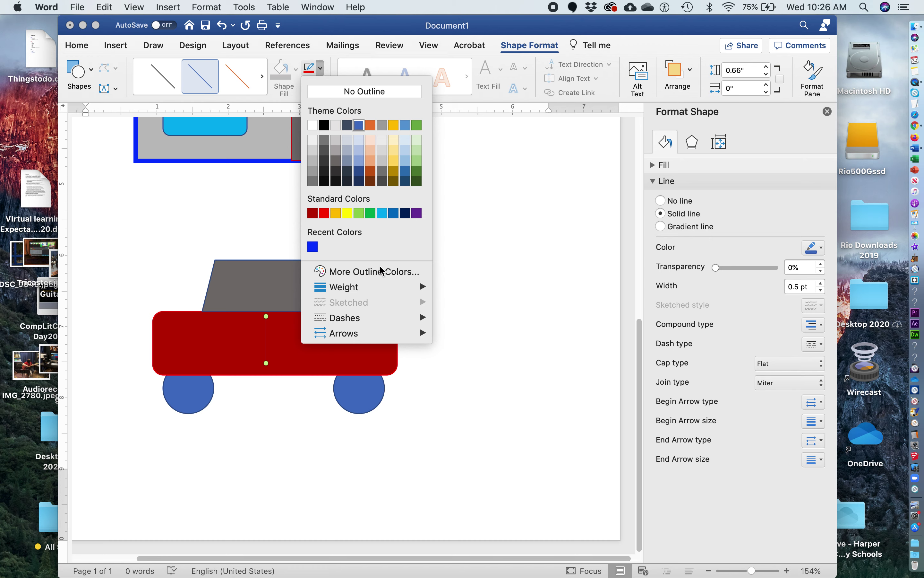
mouse_move(386, 287)
click(469, 398)
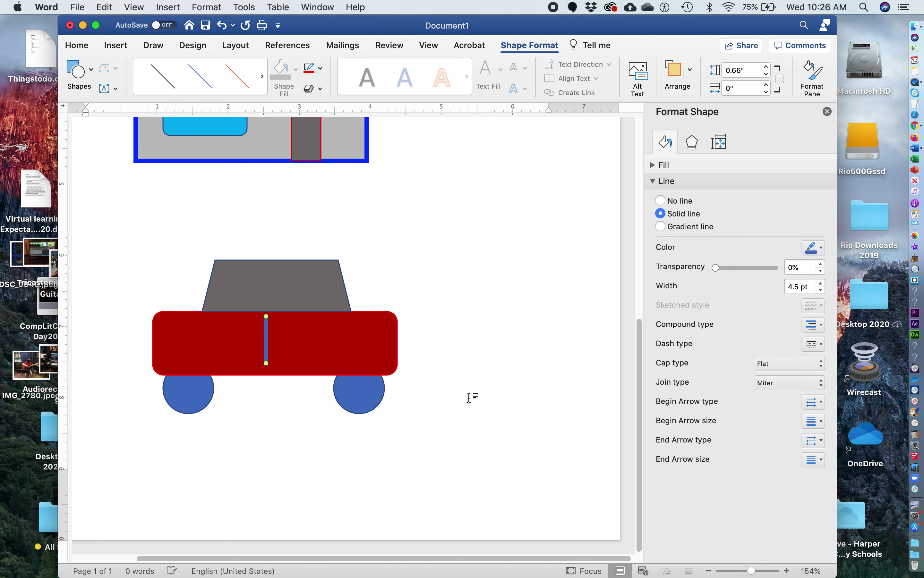
click(320, 69)
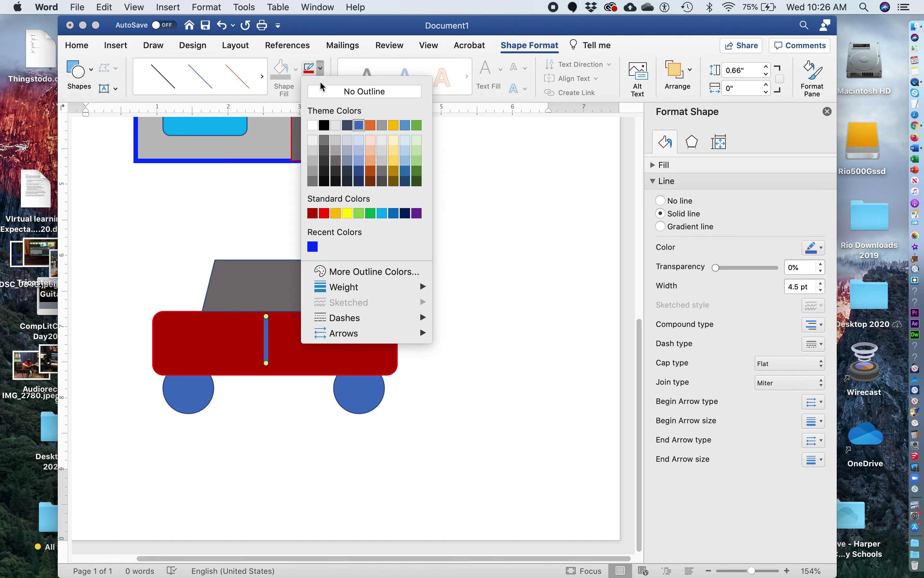
click(324, 125)
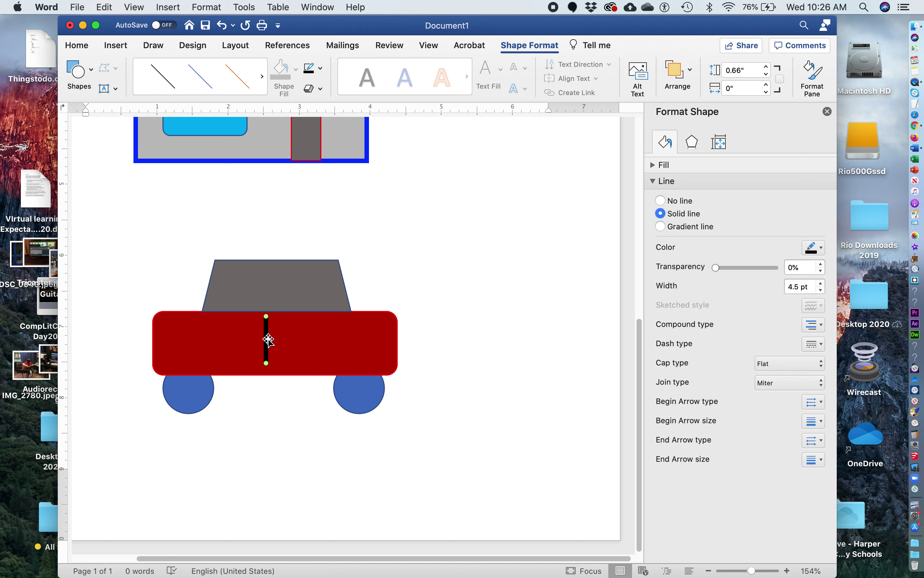
- Paste two copies of the black vertical line and place one on each side of the original on the dark red car body
key(super+v)
drag(279, 344, 333, 335)
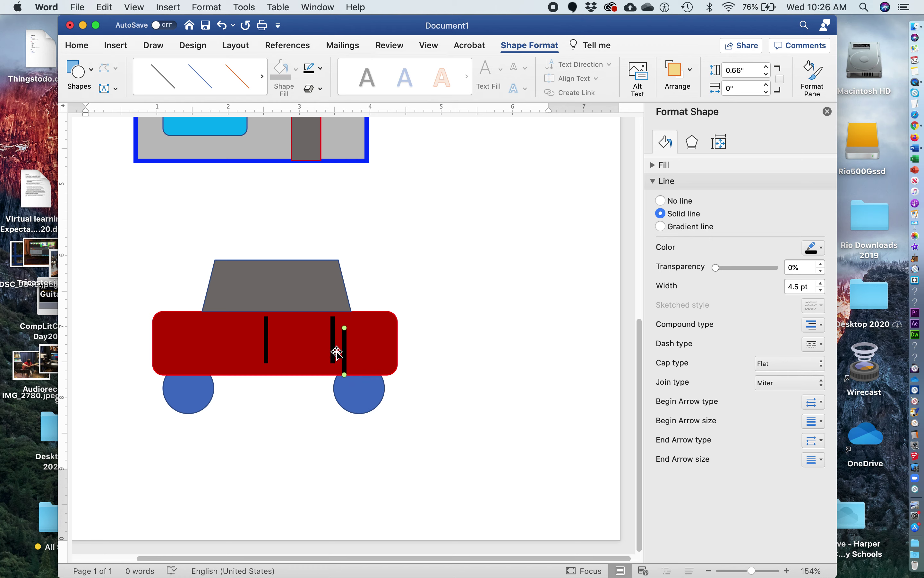
drag(336, 347, 209, 334)
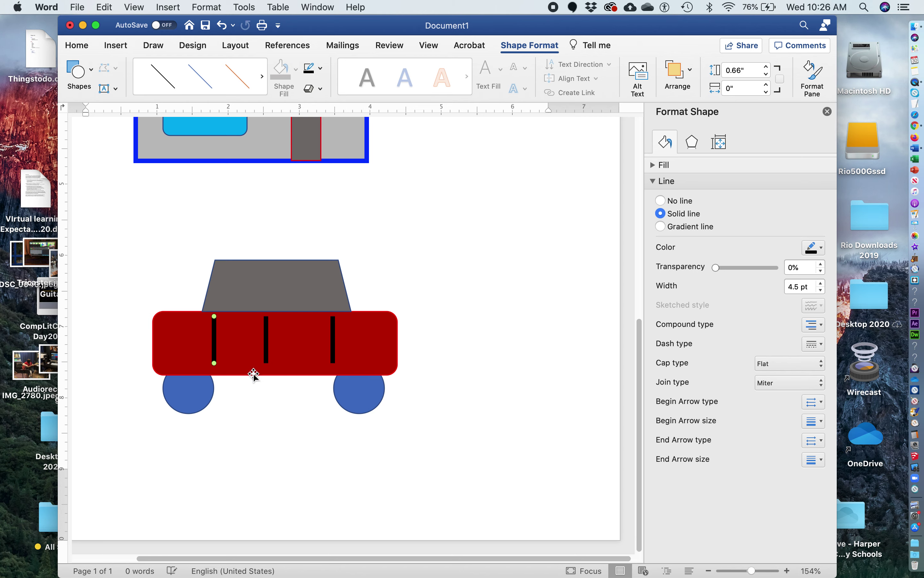
click(530, 340)
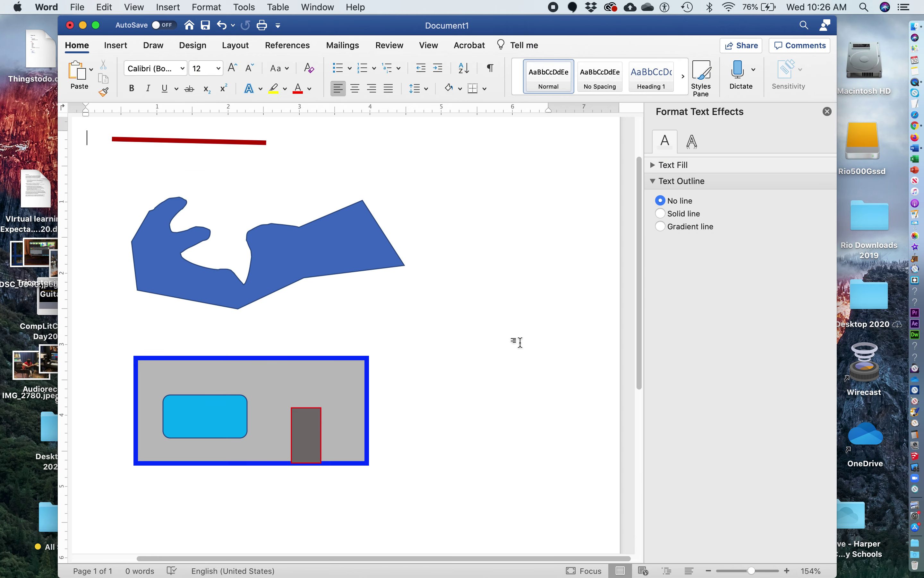
scroll(516, 340, down, 10)
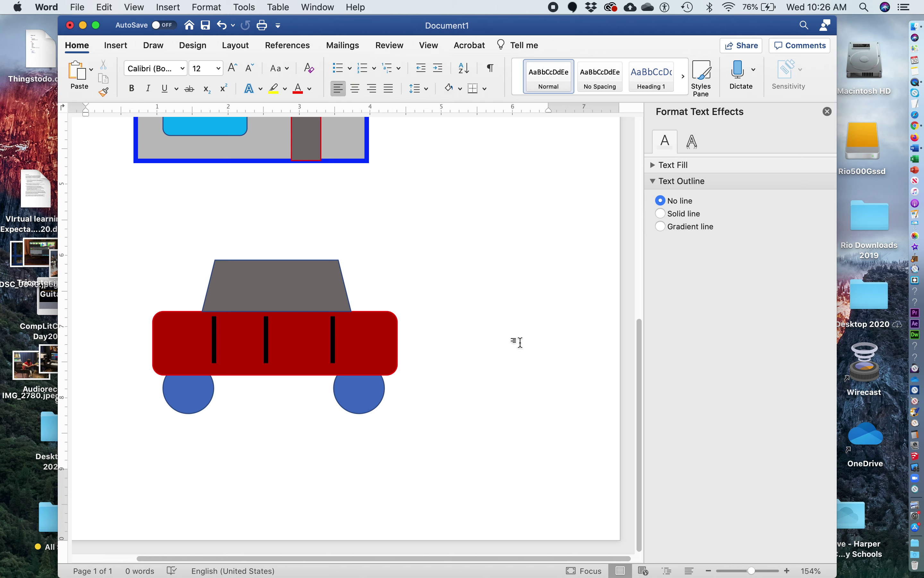
scroll(519, 341, up, 8)
scroll(519, 341, down, 8)
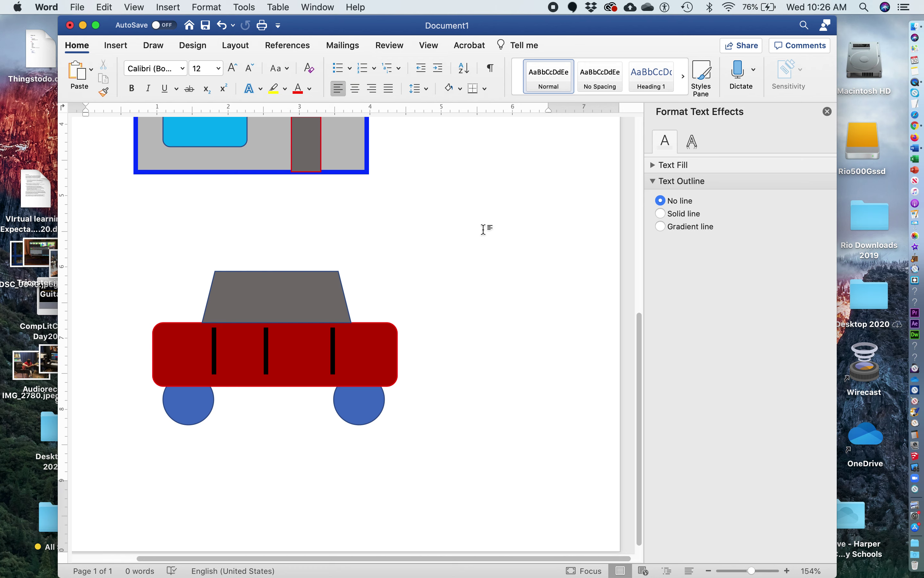
- Draw a rectangle about 1.73" high and 2.18" wide in the empty space beside the car
click(120, 48)
click(212, 69)
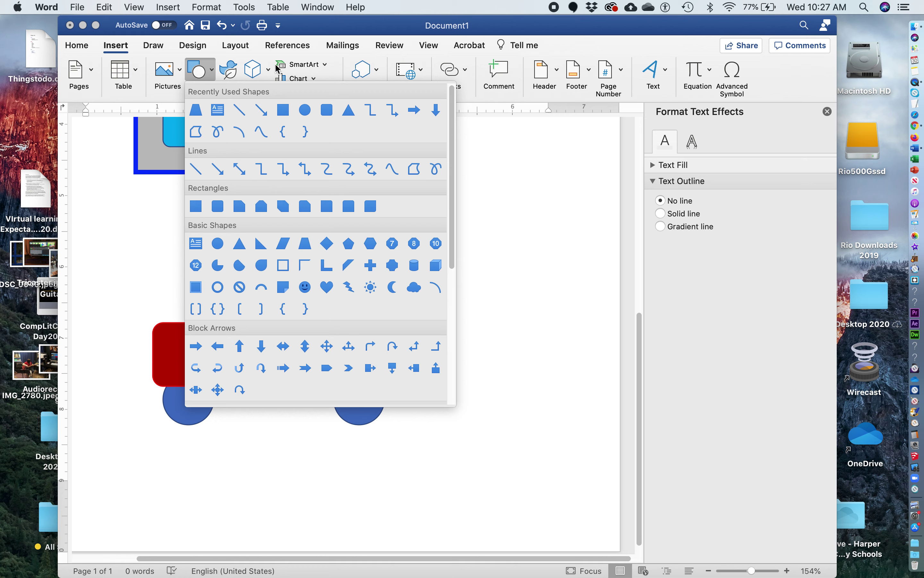
click(554, 213)
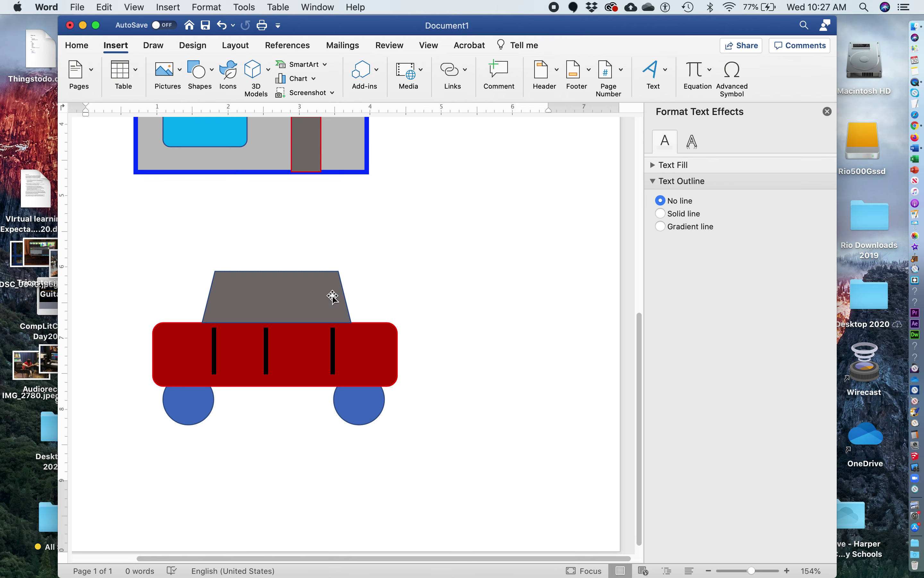
scroll(467, 269, down, 1)
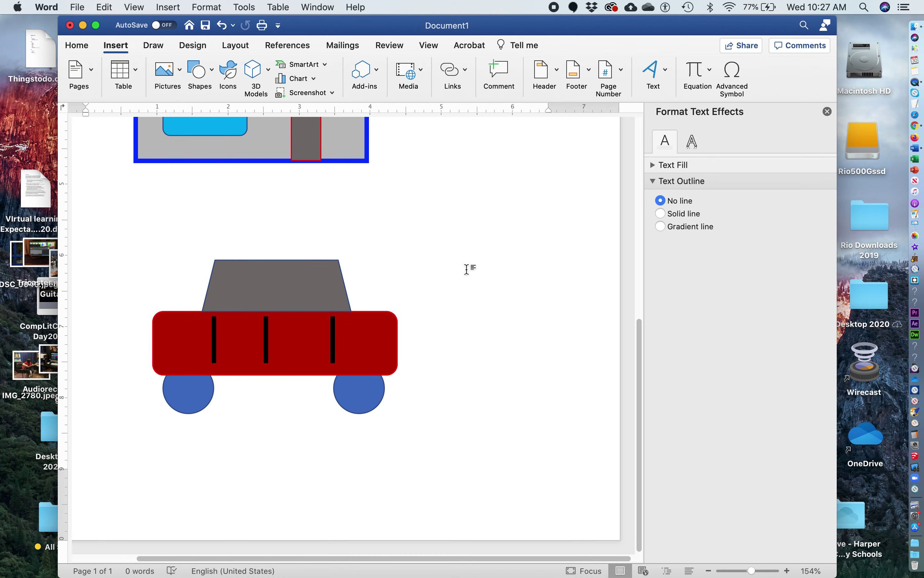
click(213, 69)
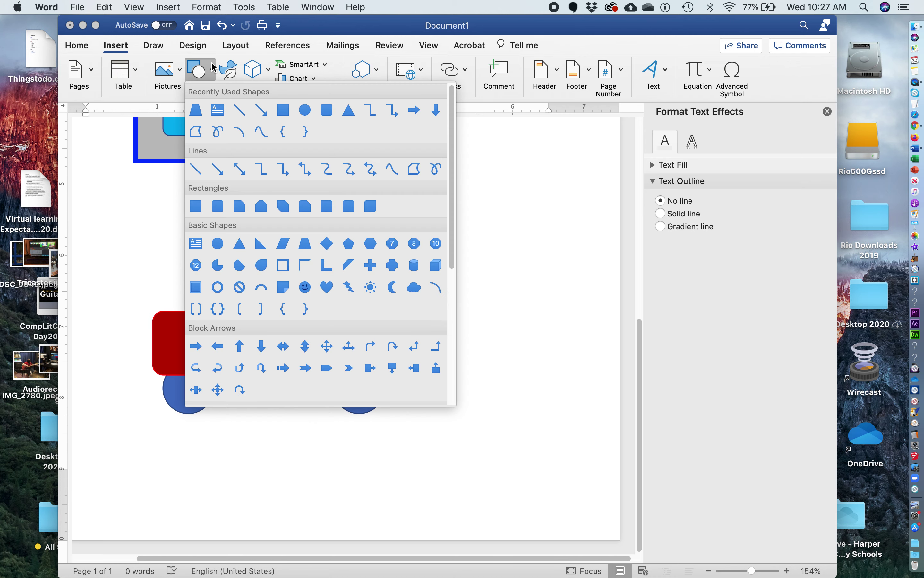
click(283, 110)
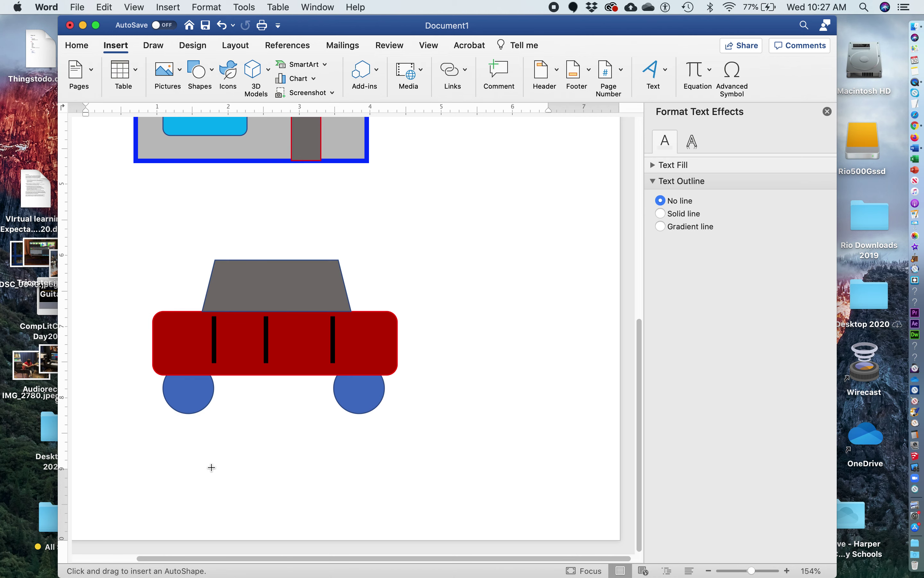
drag(417, 187, 573, 311)
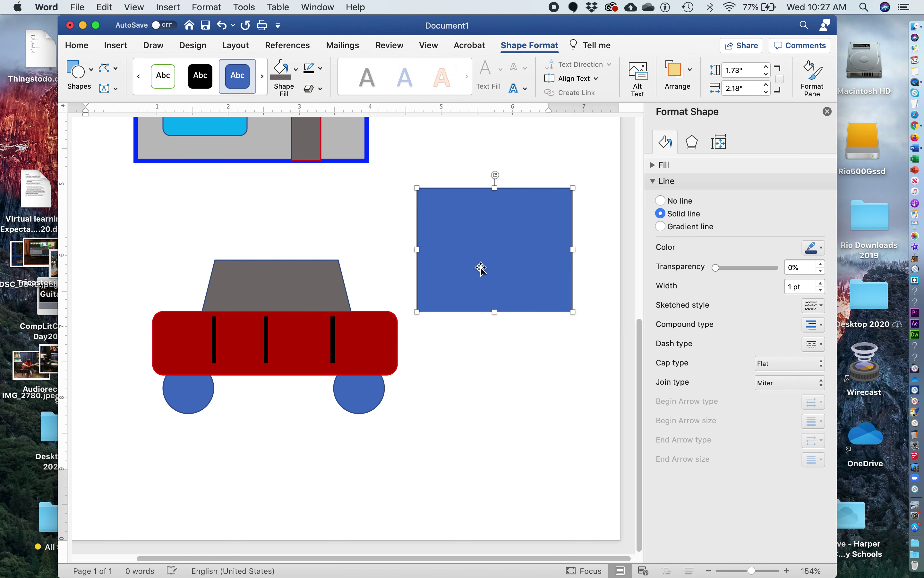
- Fill the new rectangle with a dark-variation gradient that is darkest along its upper edge
click(295, 69)
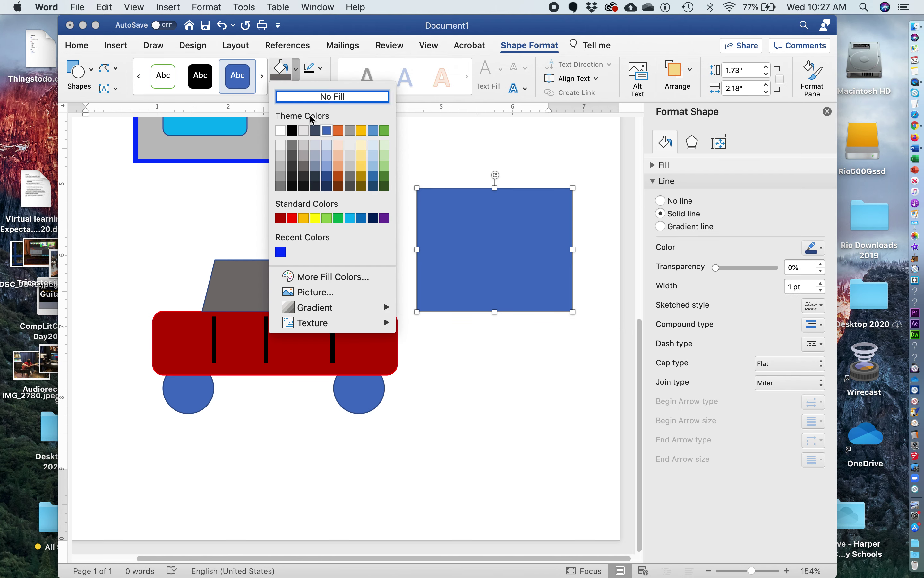
mouse_move(320, 312)
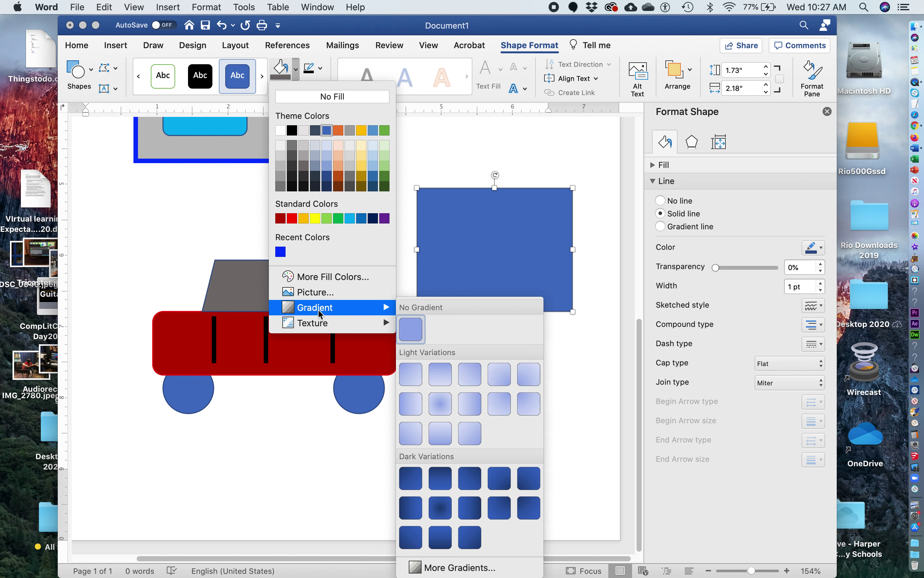
click(442, 476)
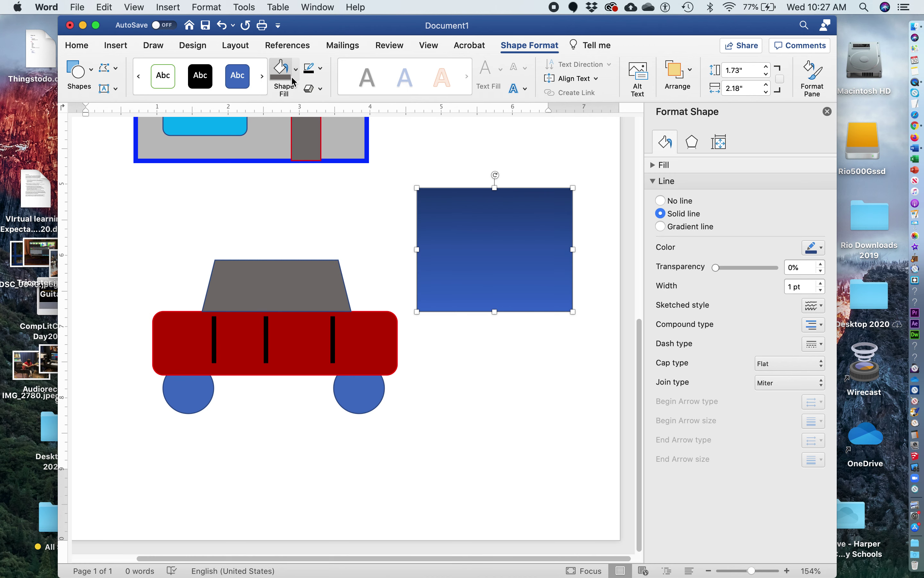
- Fill the rectangle beside the car with the dark brown horizontal wood-grain texture
click(296, 74)
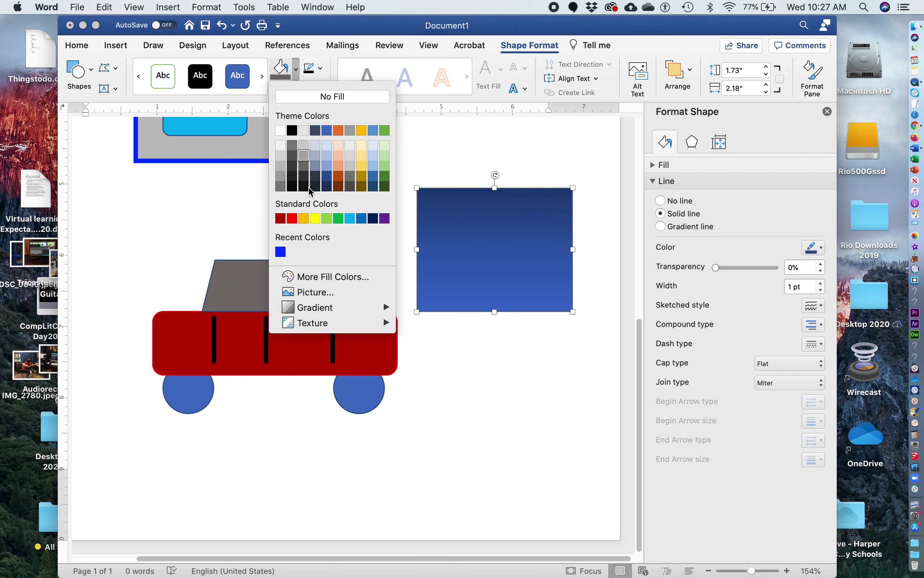
mouse_move(313, 314)
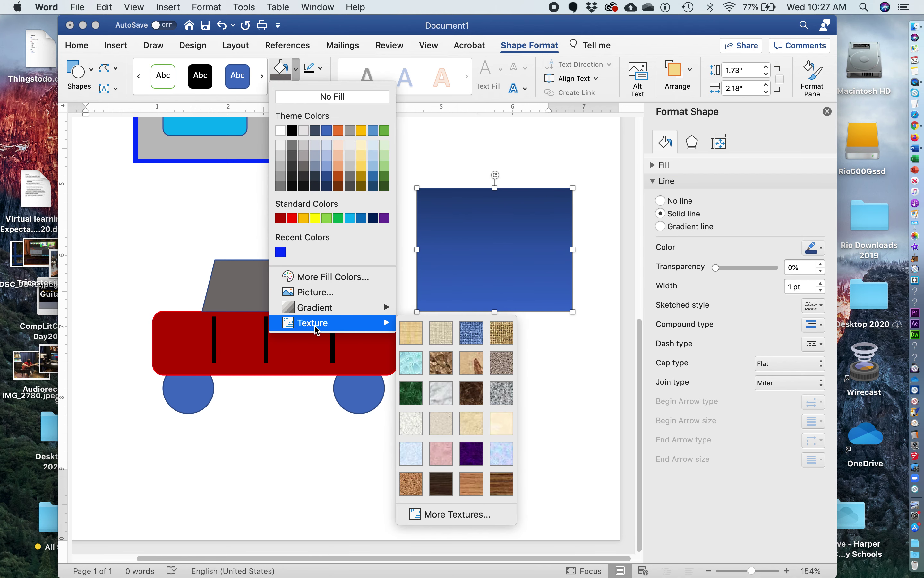
click(502, 485)
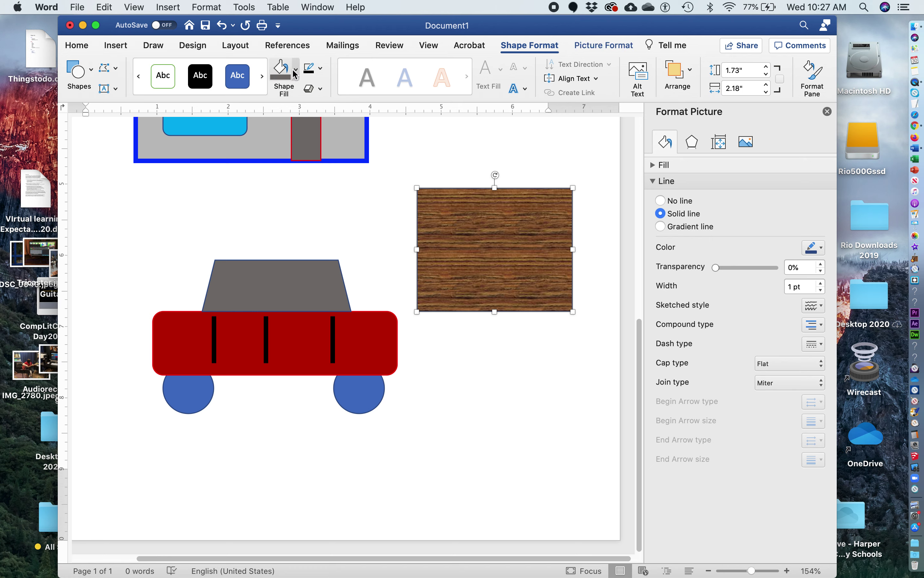
click(295, 74)
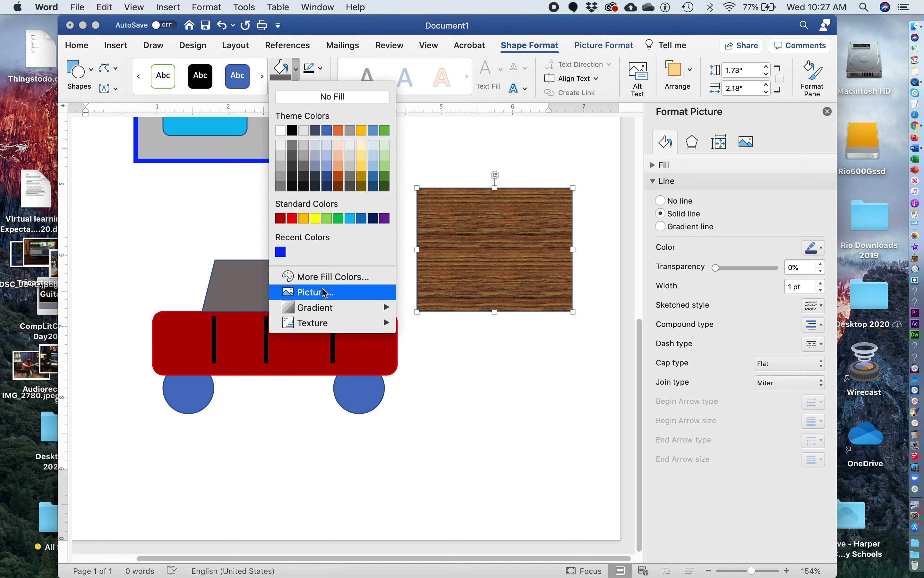
mouse_move(324, 310)
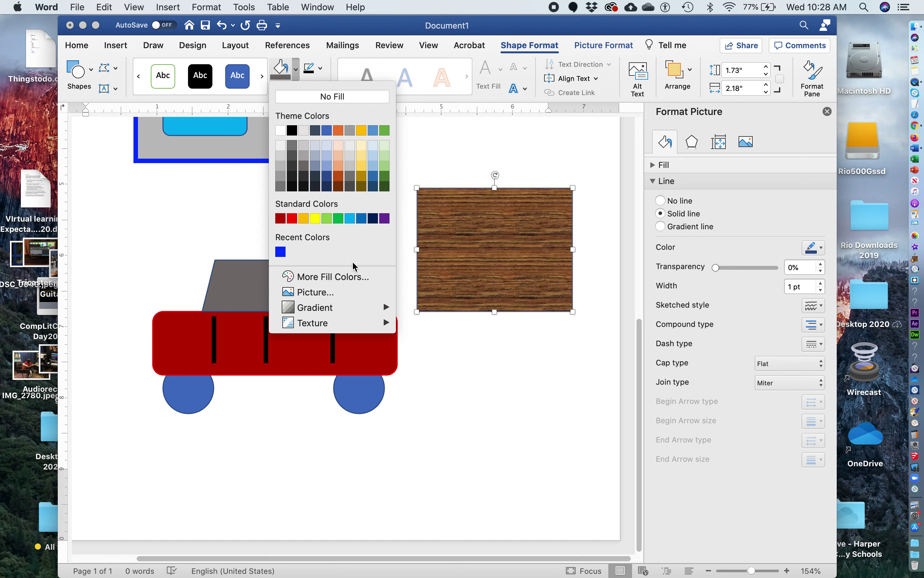
click(499, 151)
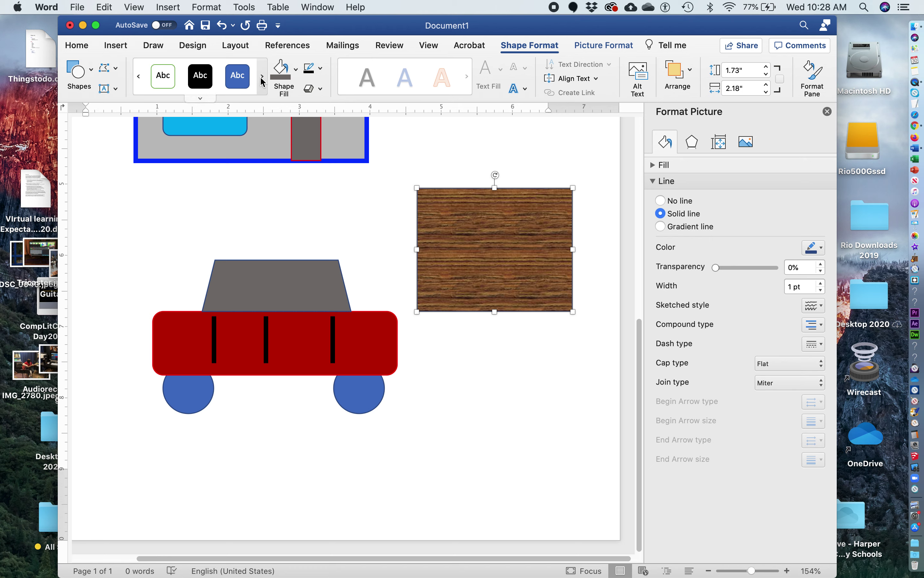
click(262, 81)
click(262, 82)
click(262, 81)
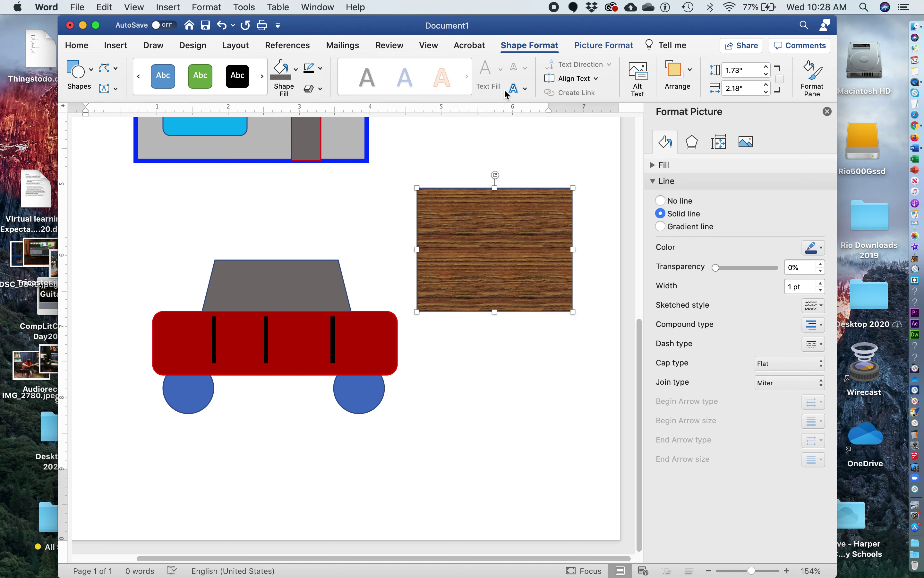
- Deselect the wood-textured rectangle and review the finished page, including the red line, freeform, building, car and textured rectangle
click(494, 361)
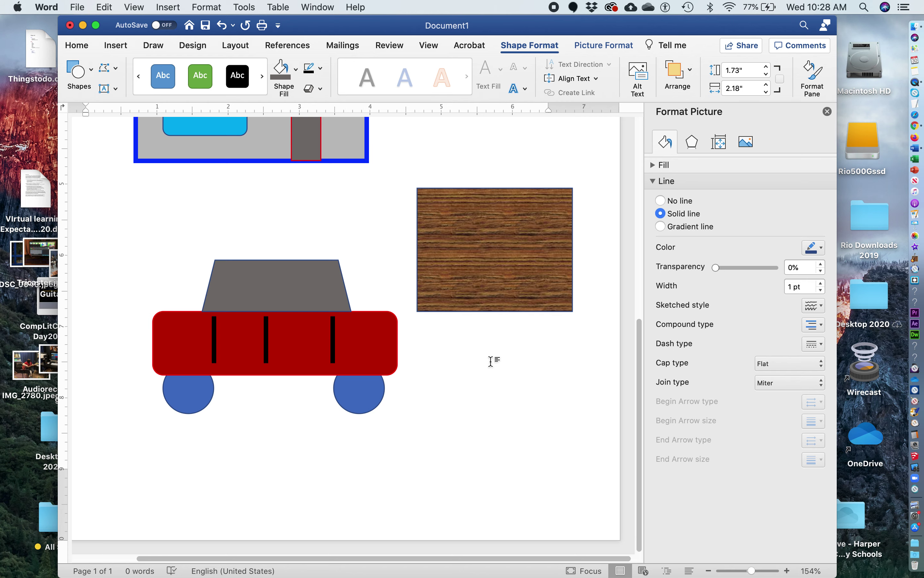
scroll(532, 235, up, 10)
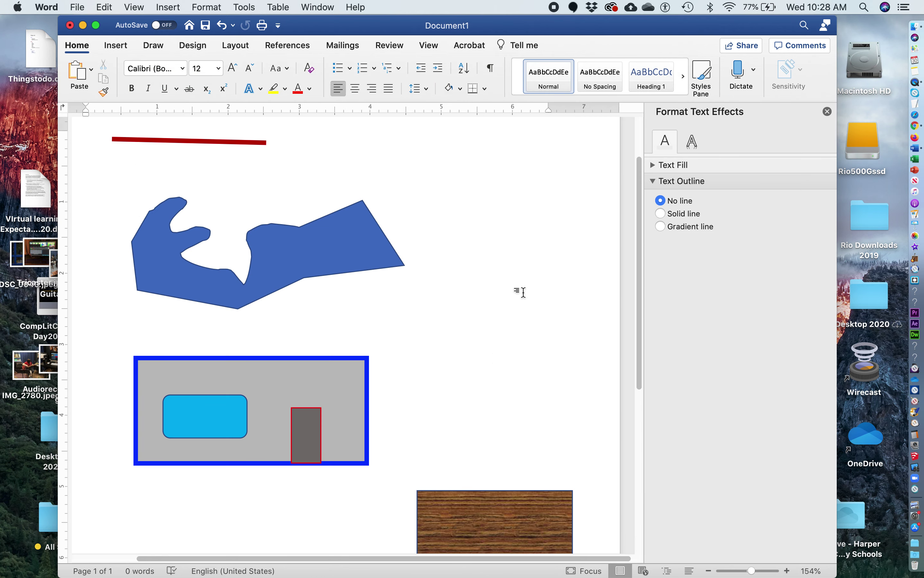
scroll(523, 292, down, 1)
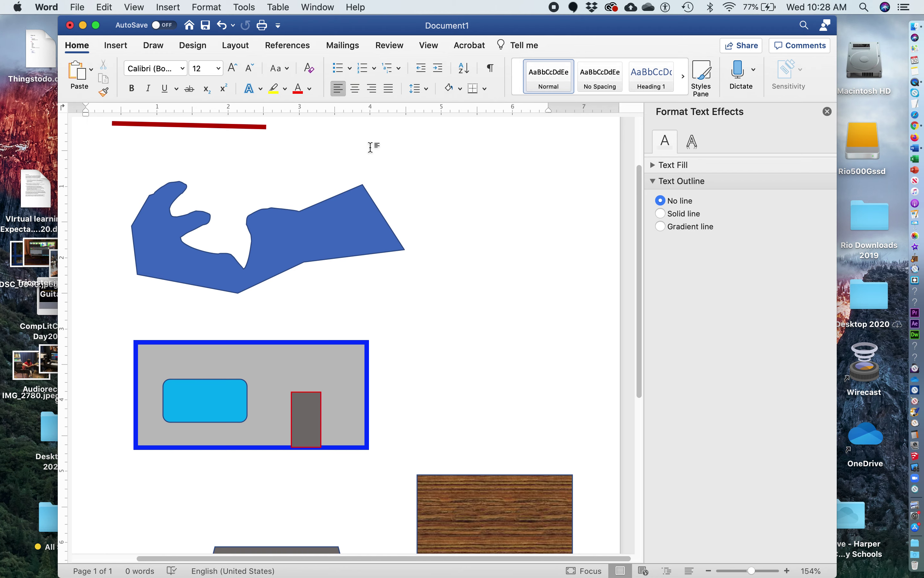
scroll(541, 198, down, 7)
scroll(544, 198, down, 2)
scroll(544, 198, up, 4)
scroll(544, 198, down, 4)
scroll(544, 198, up, 10)
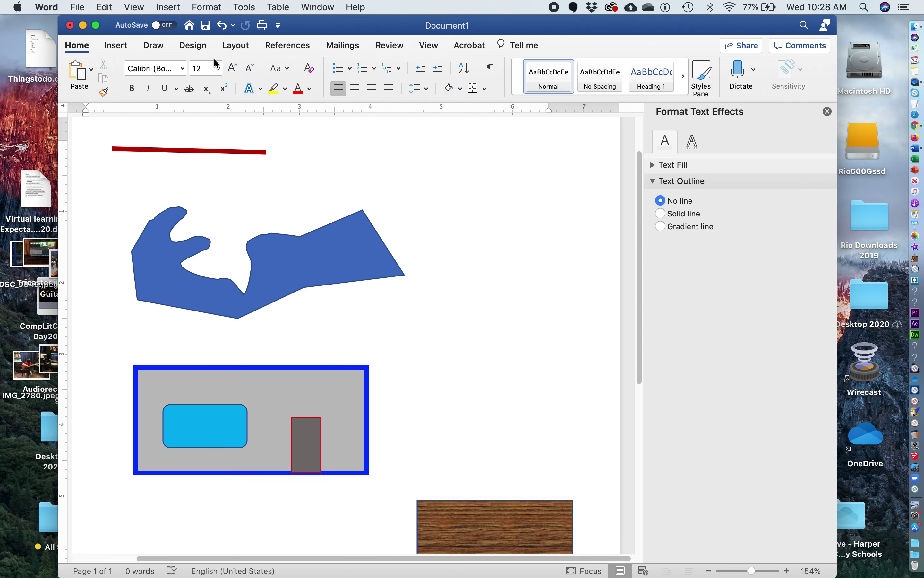
scroll(479, 231, down, 9)
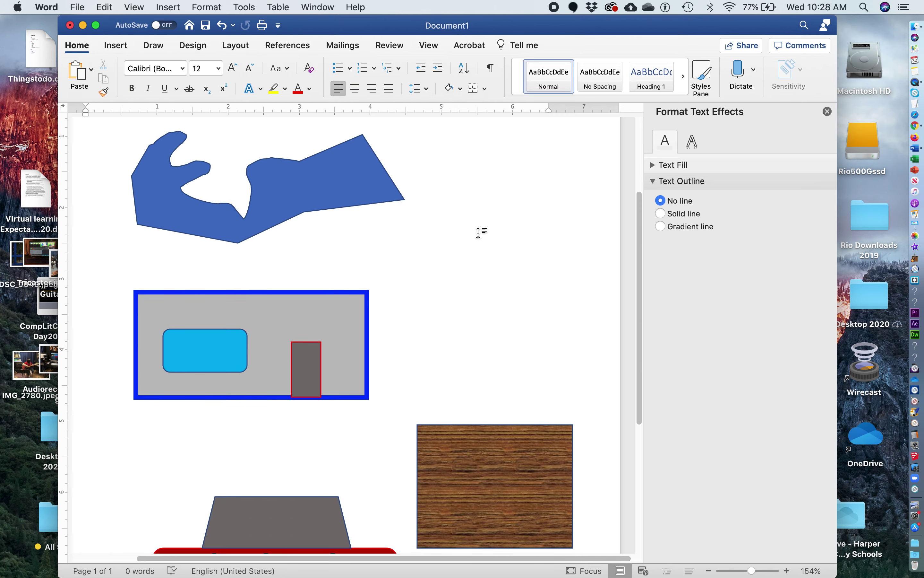
scroll(478, 231, up, 2)
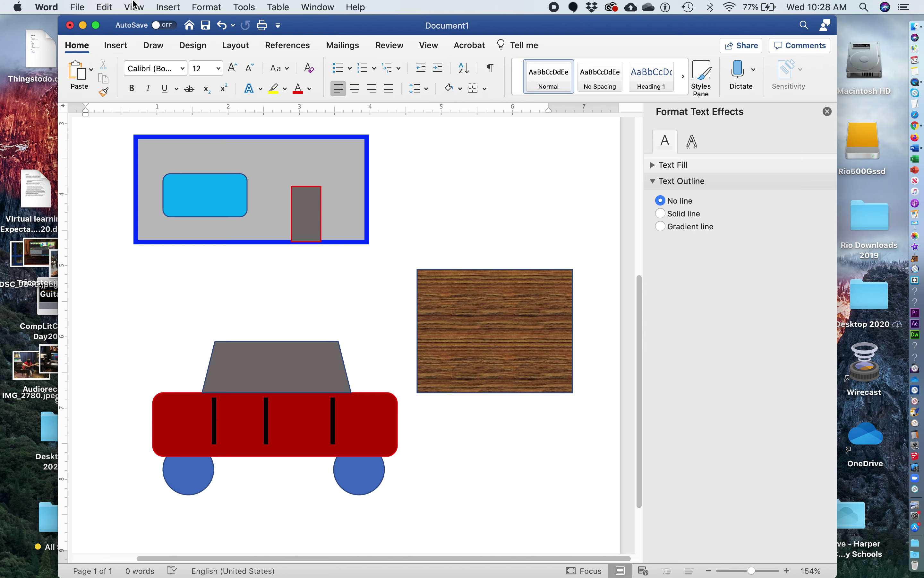
- Bring up the document's file commands
click(76, 6)
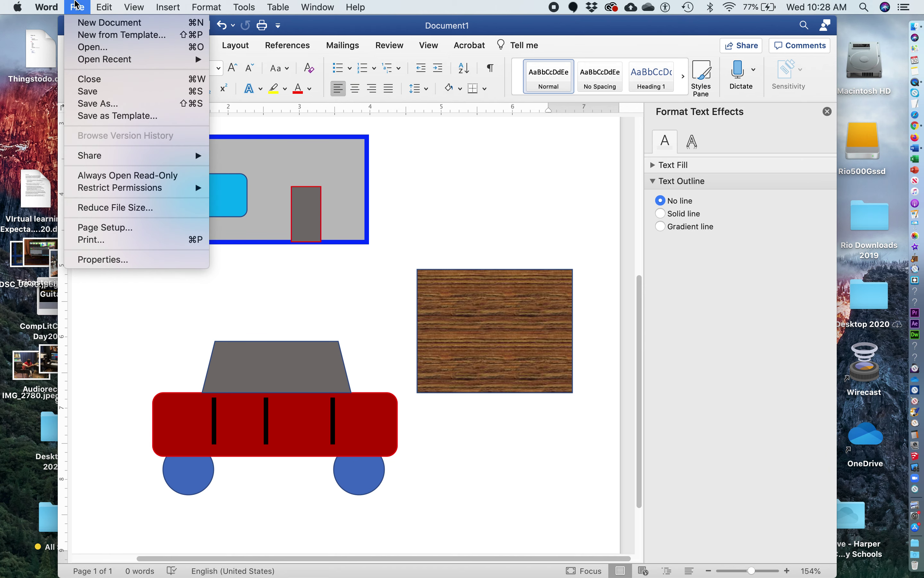